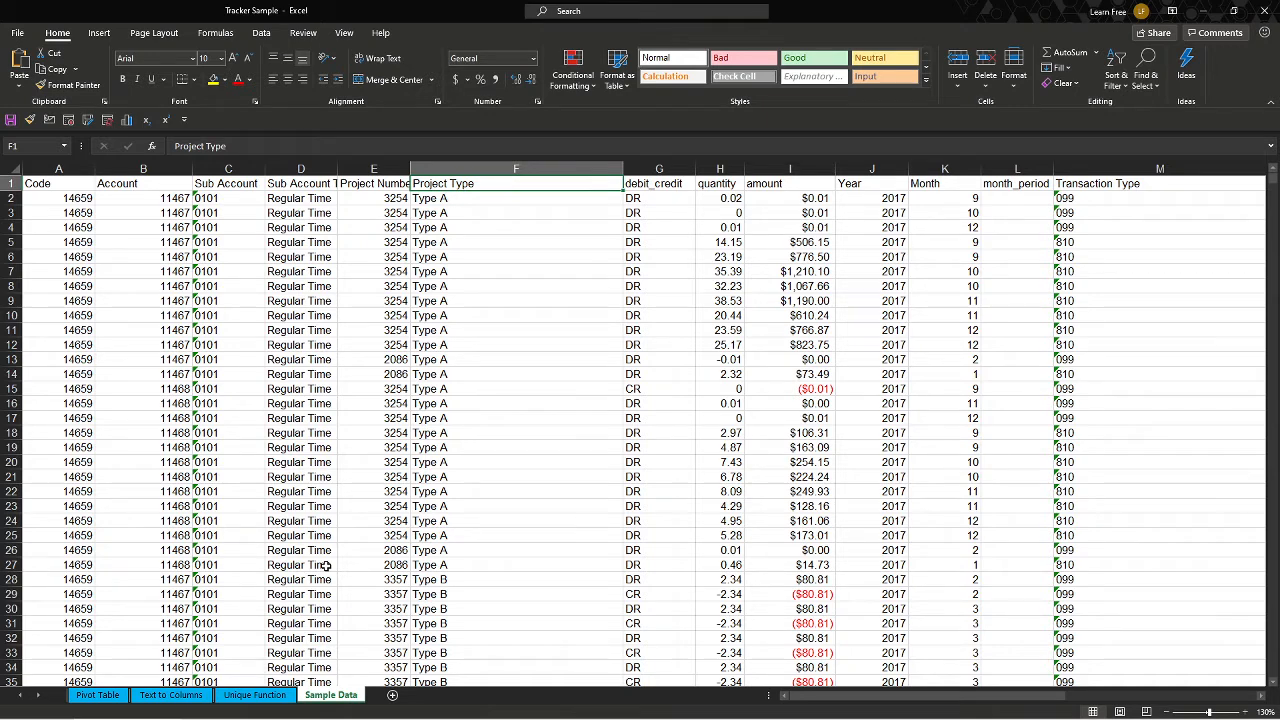
{"action": "left_click", "coordinate": [255, 695]}
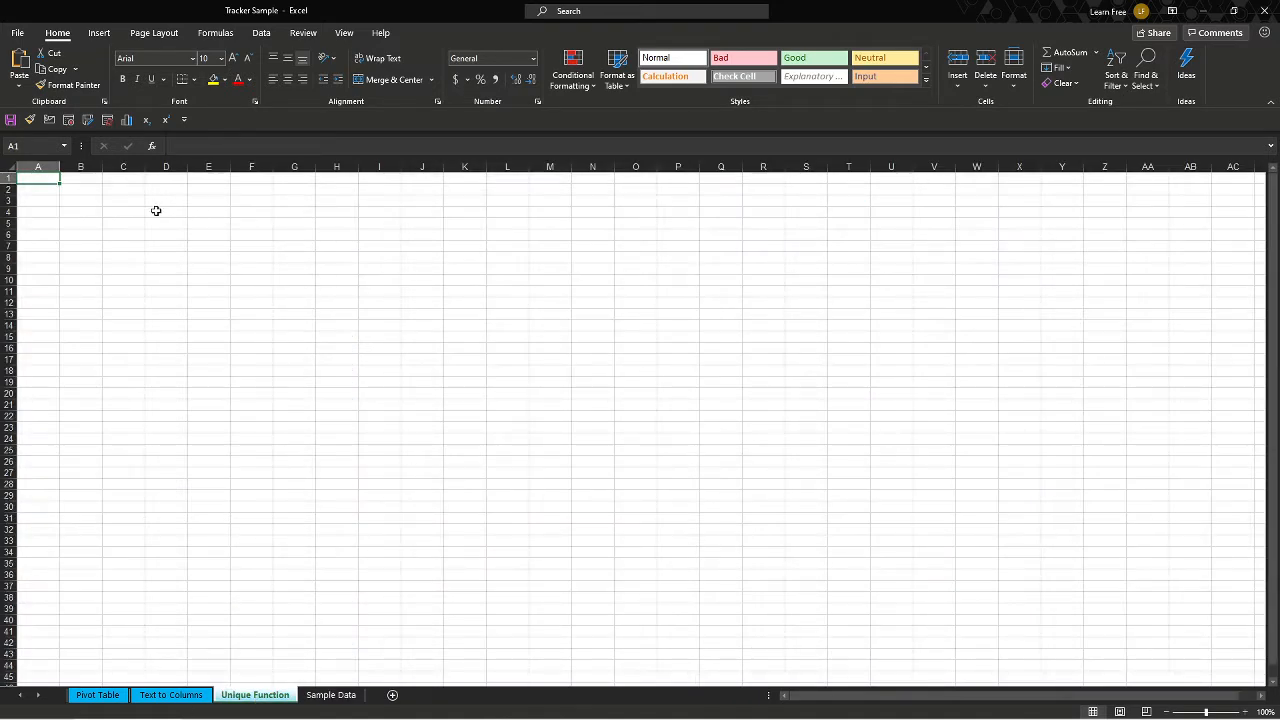
{"action": "type", "text": "=uniq"}
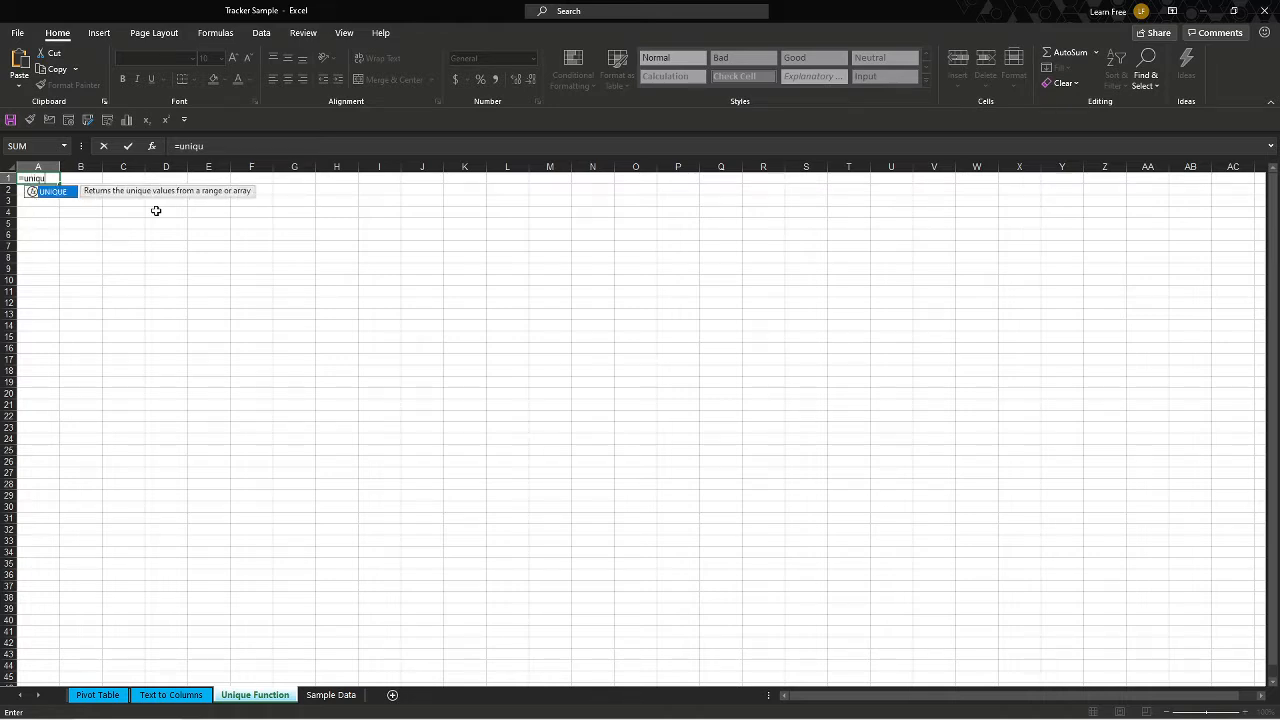
{"action": "type", "text": "u"}
{"action": "key", "text": "Tab"}
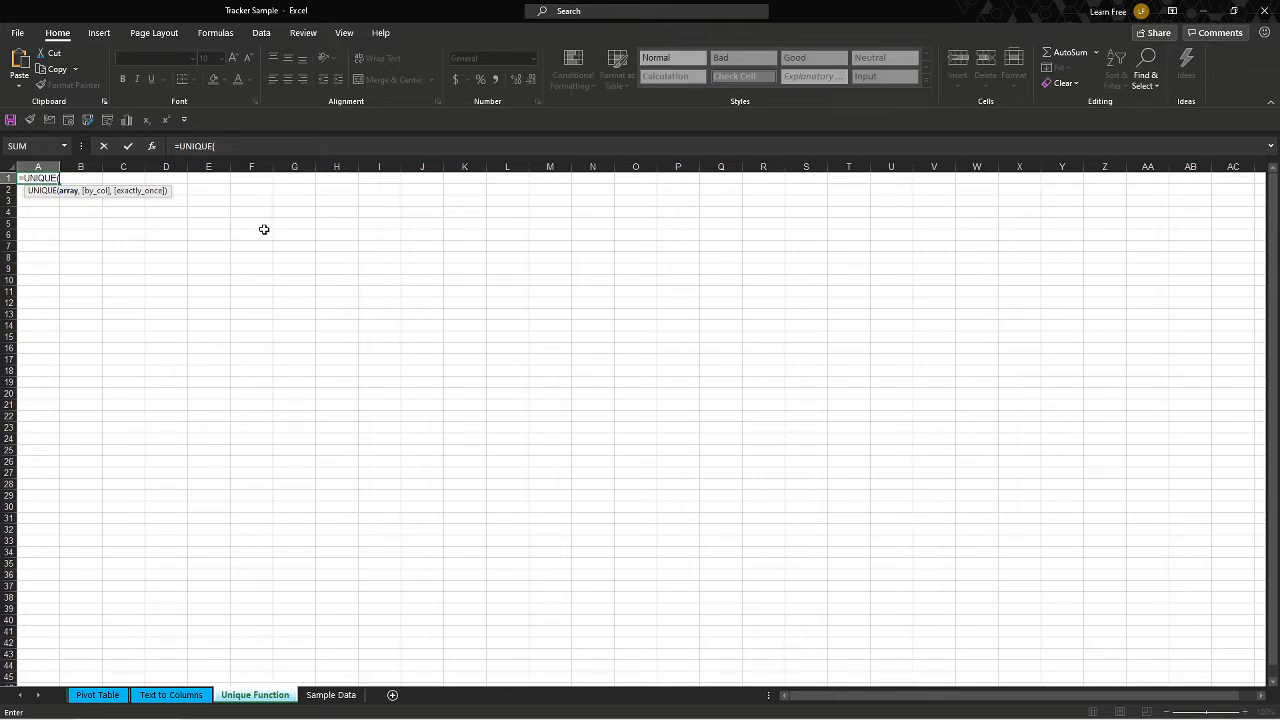
{"action": "left_click_drag", "start_coordinate": [246, 226], "coordinate": [533, 330]}
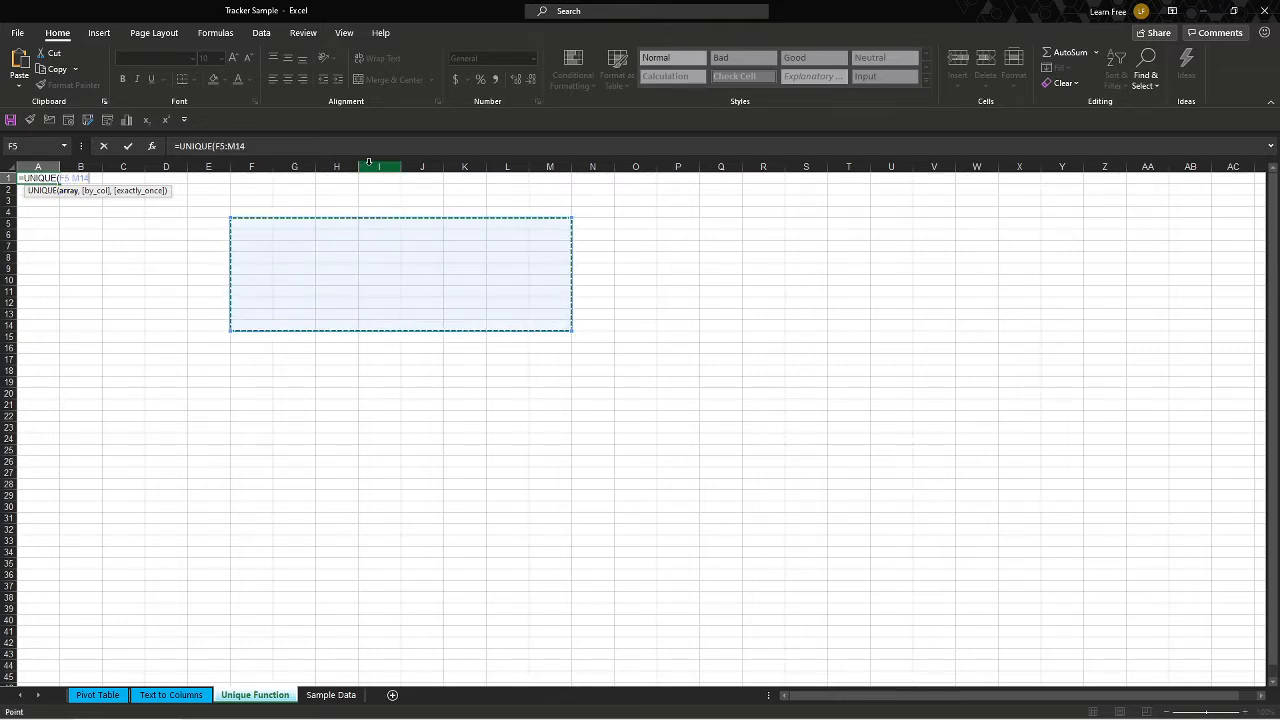
{"action": "left_click", "coordinate": [380, 166]}
{"action": "left_click", "coordinate": [8, 291]}
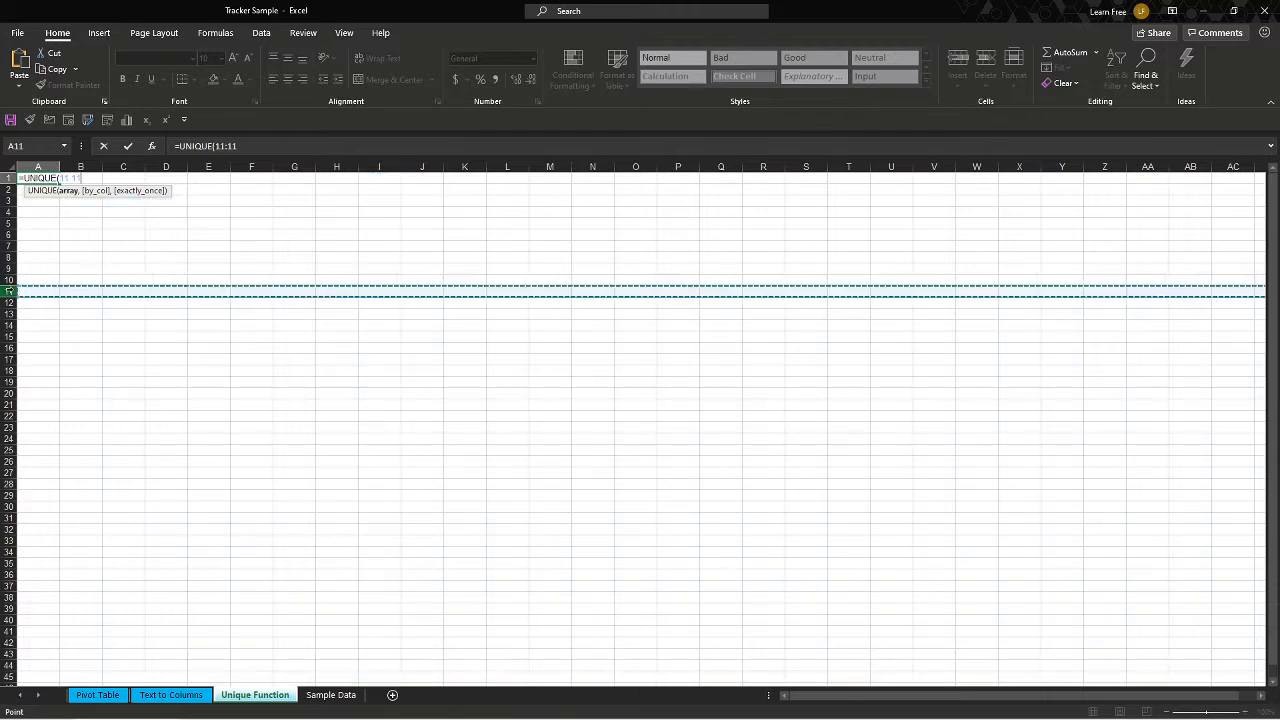
{"action": "key", "text": "Escape"}
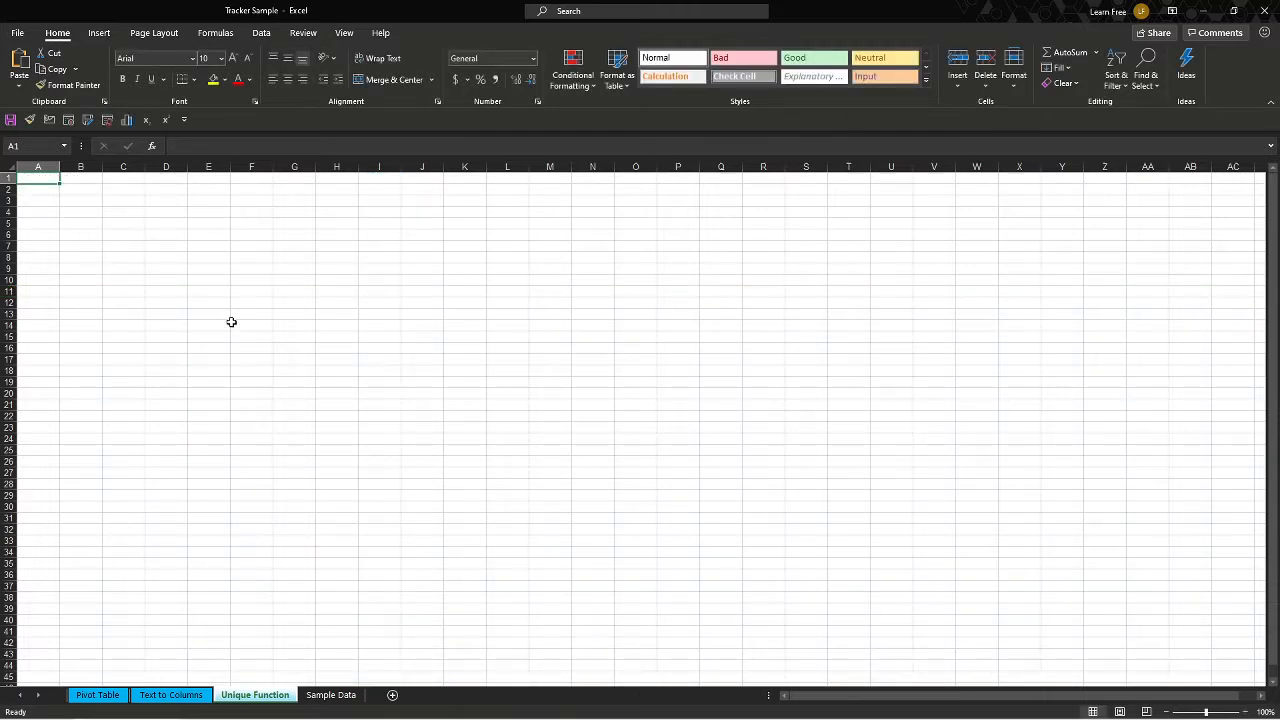
In A1 of the Unique Function sheet, enter =UNIQUE('Sample Data'!F2:F18005) to list the distinct project types.
{"action": "type", "text": "="}
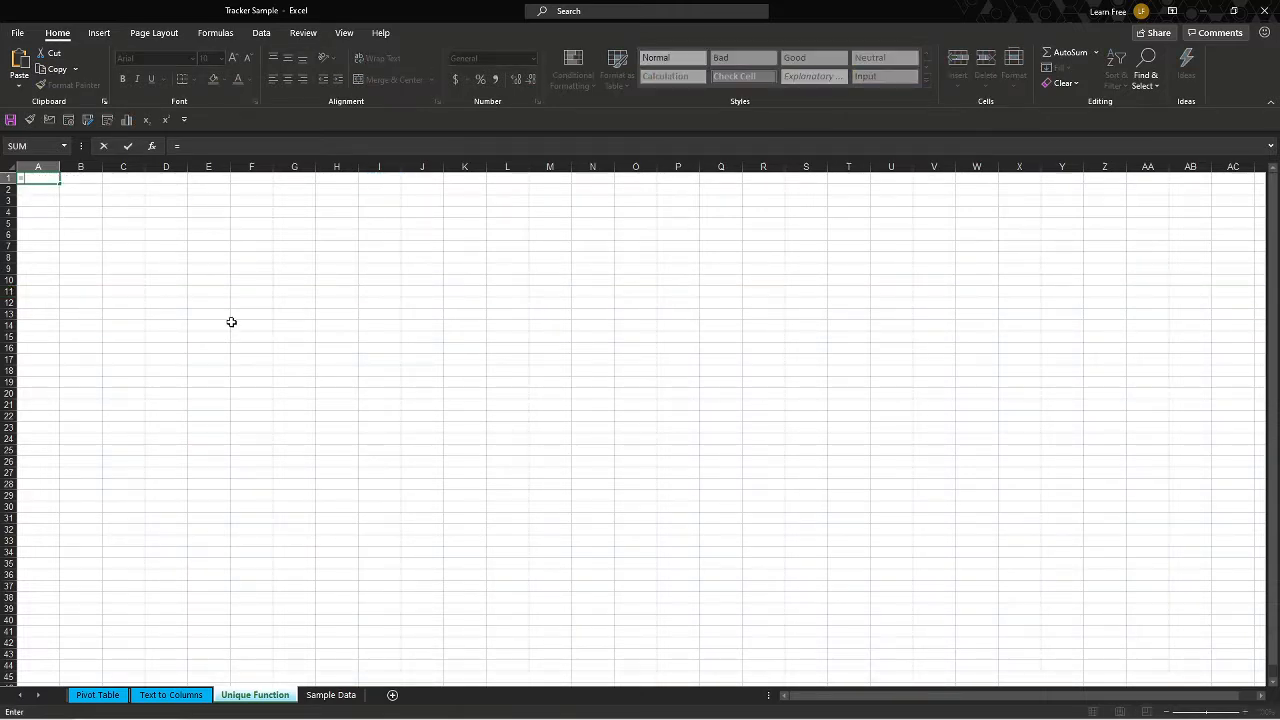
{"action": "type", "text": "uniq"}
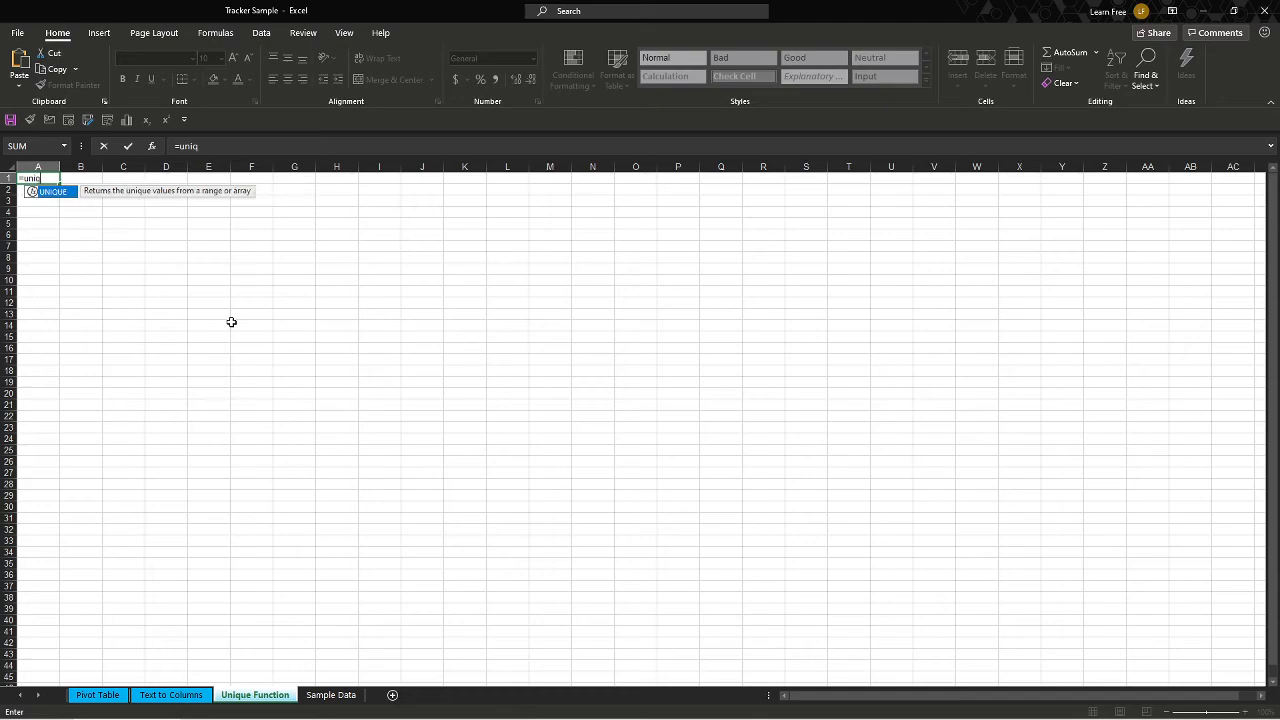
{"action": "key", "text": "Tab"}
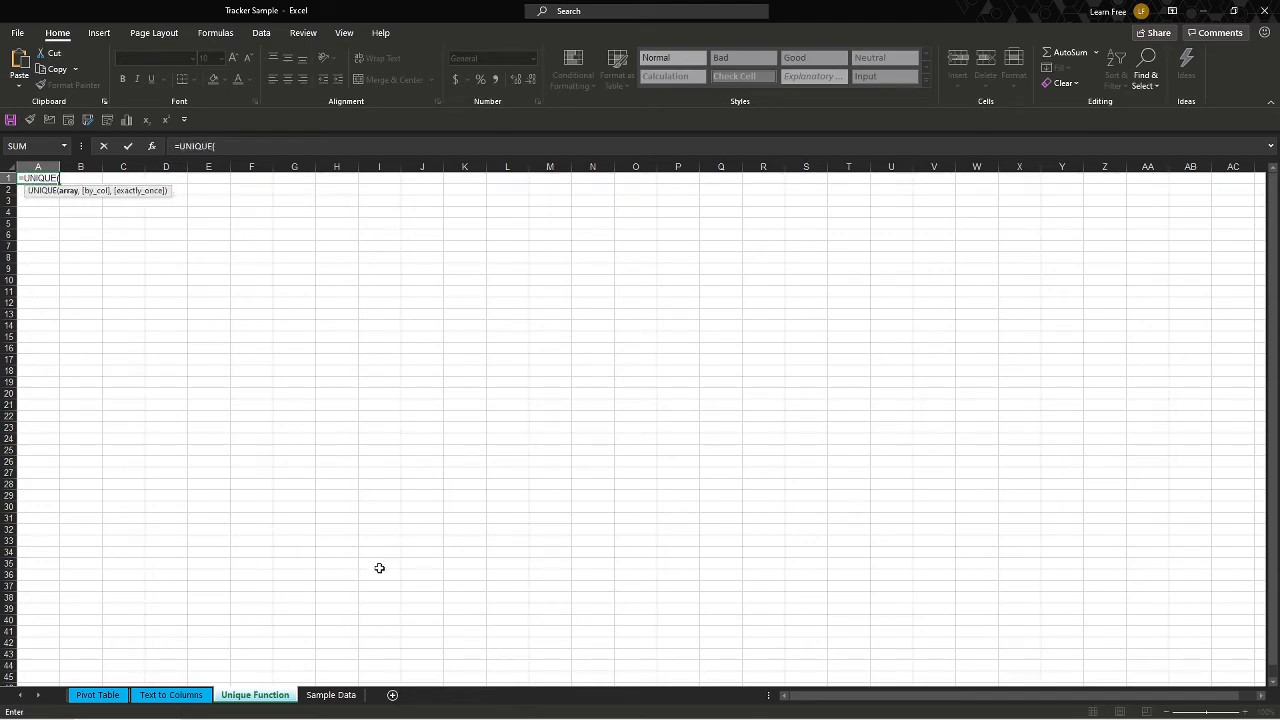
{"action": "left_click", "coordinate": [330, 695]}
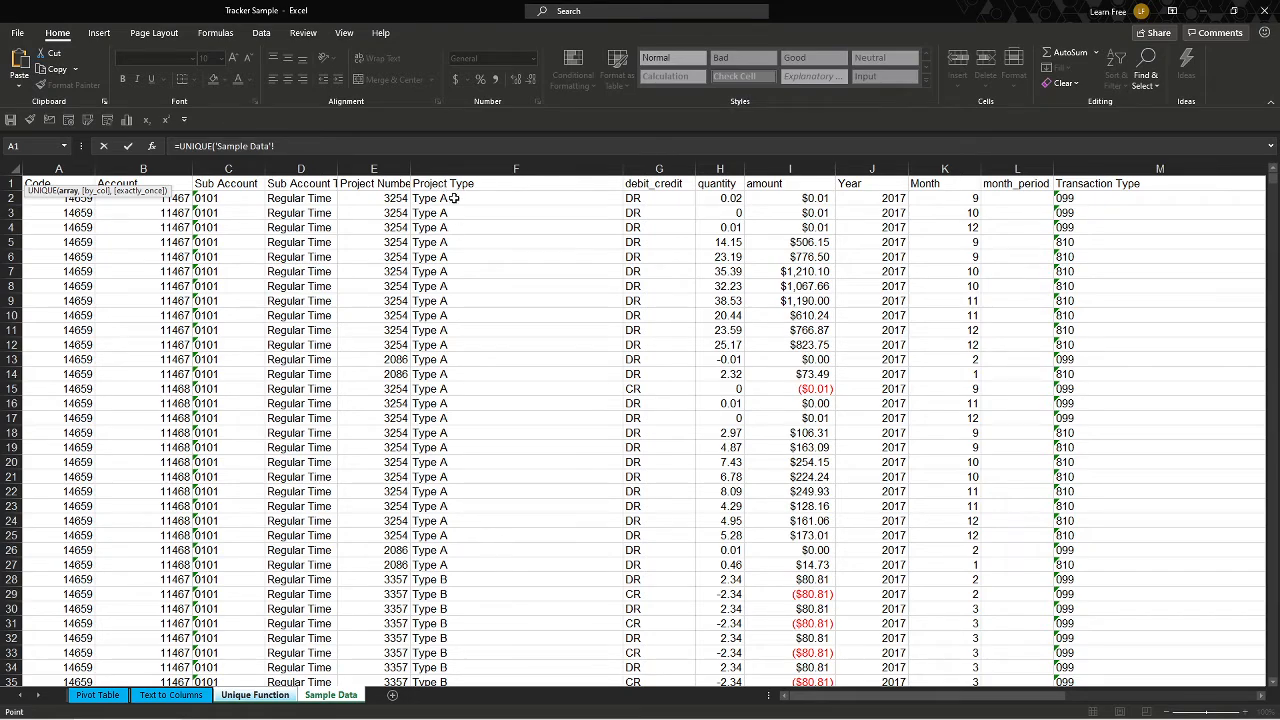
{"action": "left_click_drag", "start_coordinate": [488, 202], "coordinate": [492, 521]}
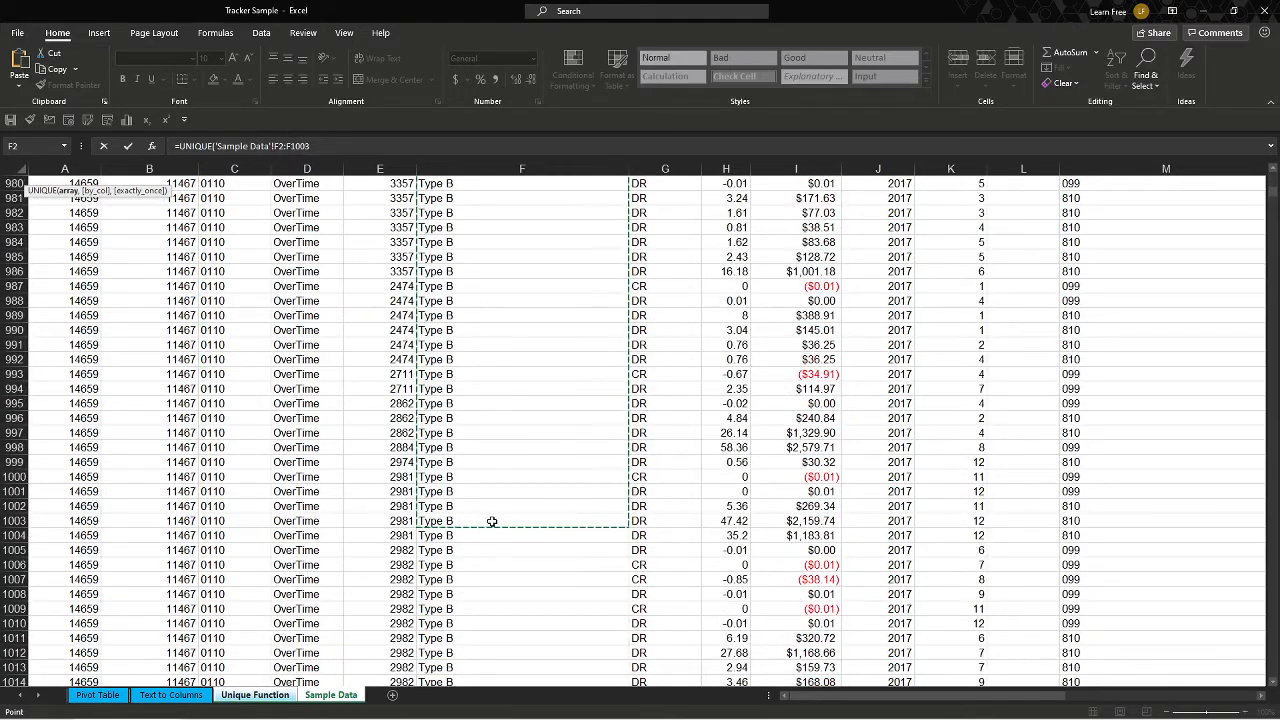
{"action": "key", "text": "ctrl+shift+Down"}
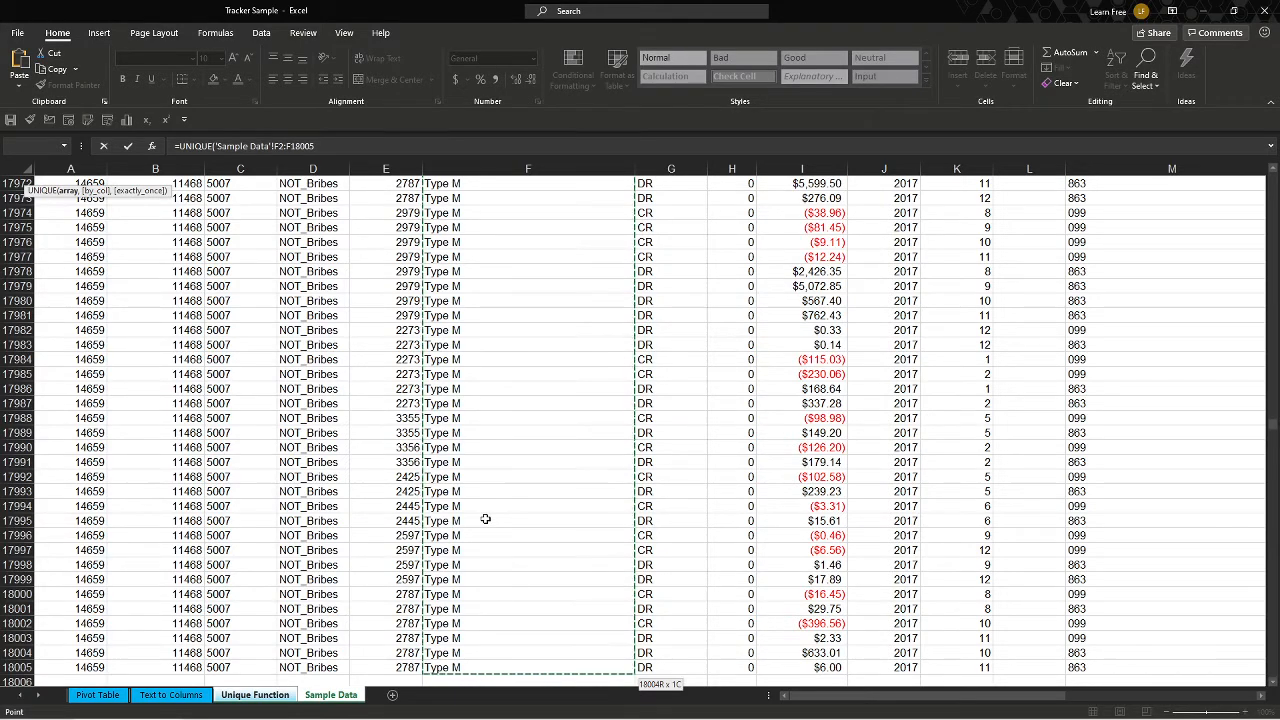
{"action": "type", "text": ")"}
{"action": "key", "text": "Return"}
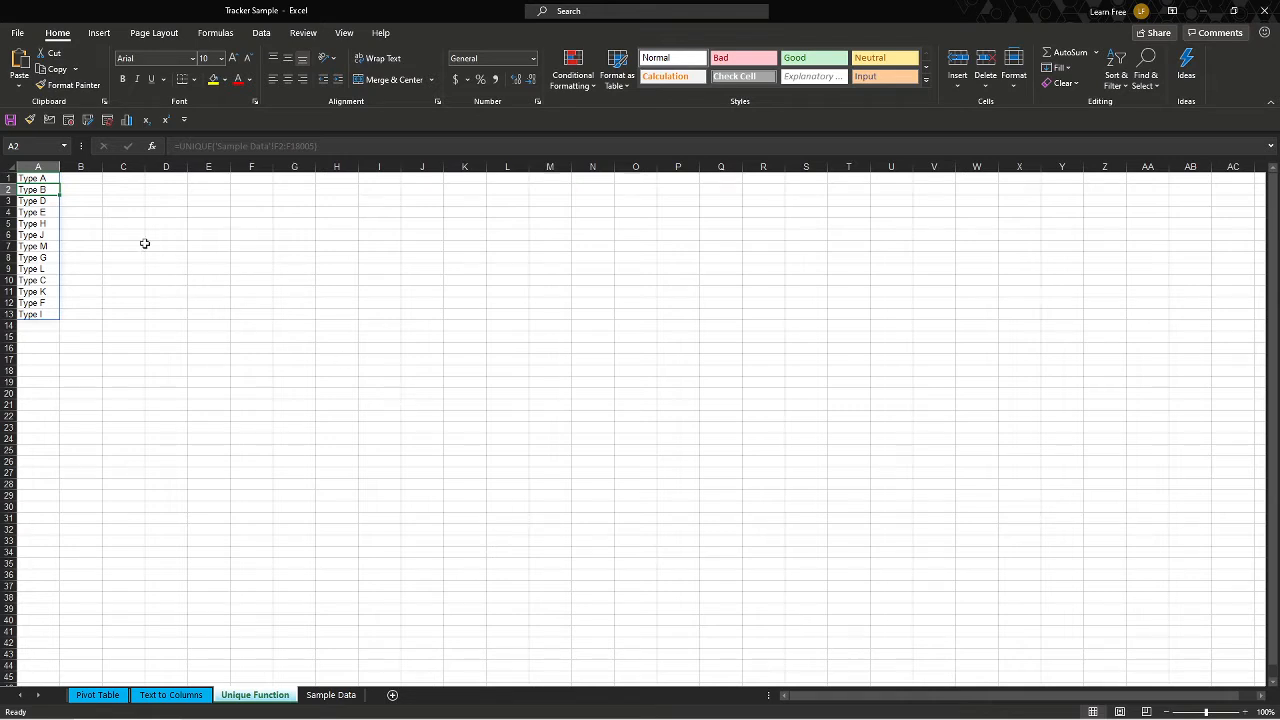
Select the spilled list of unique project types in column A to inspect it.
{"action": "left_click_drag", "start_coordinate": [48, 179], "coordinate": [50, 316]}
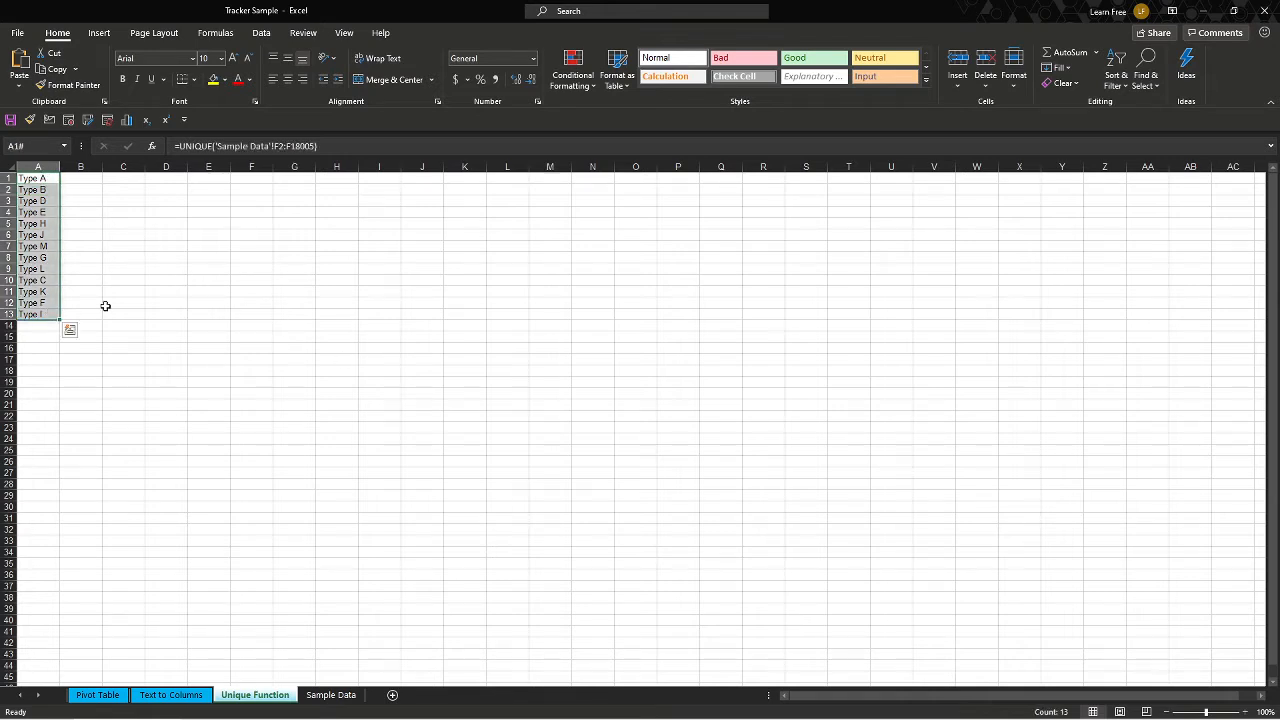
{"action": "left_click", "coordinate": [97, 180]}
{"action": "left_click", "coordinate": [172, 695]}
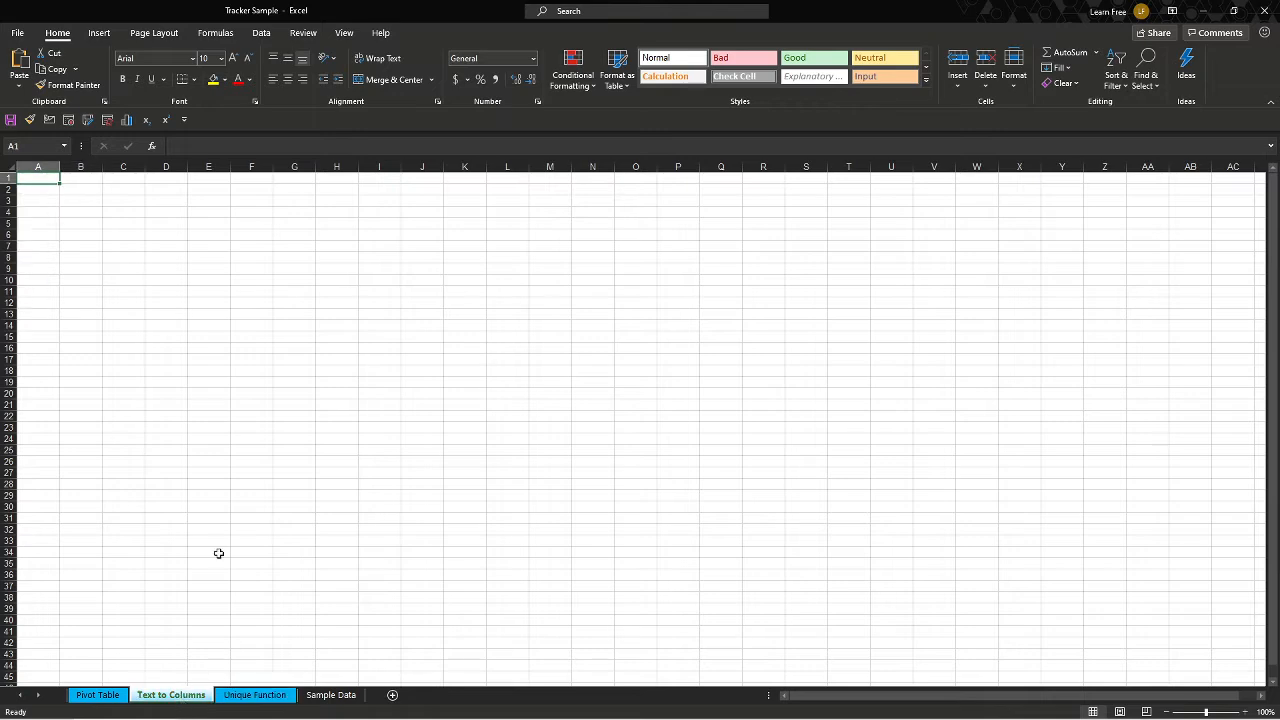
Copy the whole Project Type column, F1 down to the last row, on the Sample Data sheet.
{"action": "left_click", "coordinate": [322, 697]}
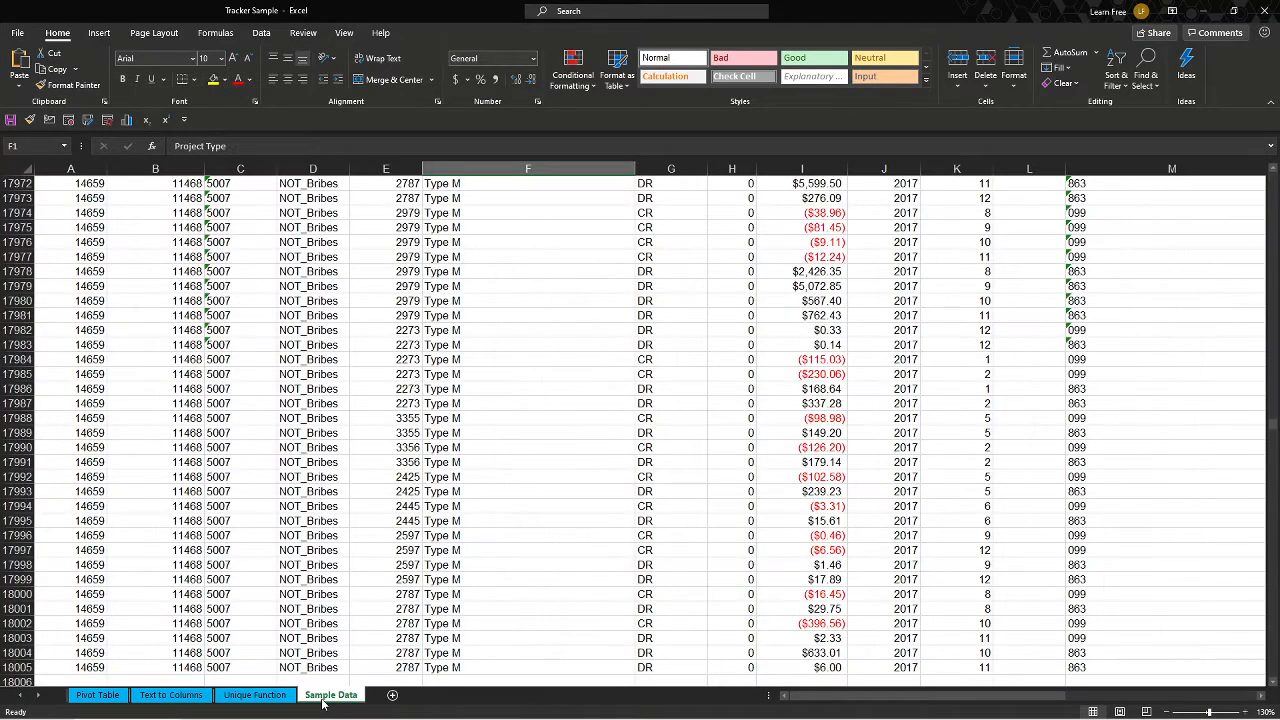
{"action": "left_click", "coordinate": [555, 289]}
{"action": "key", "text": "ctrl+Up"}
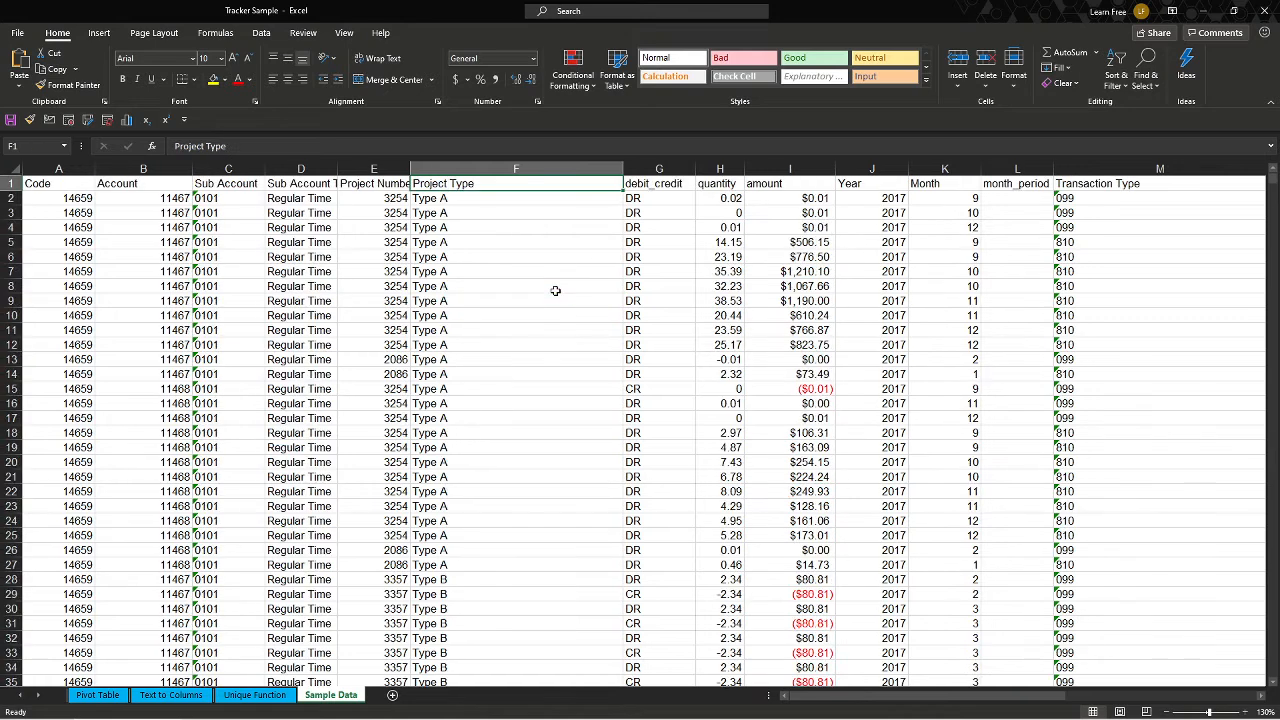
{"action": "key", "text": "Left"}
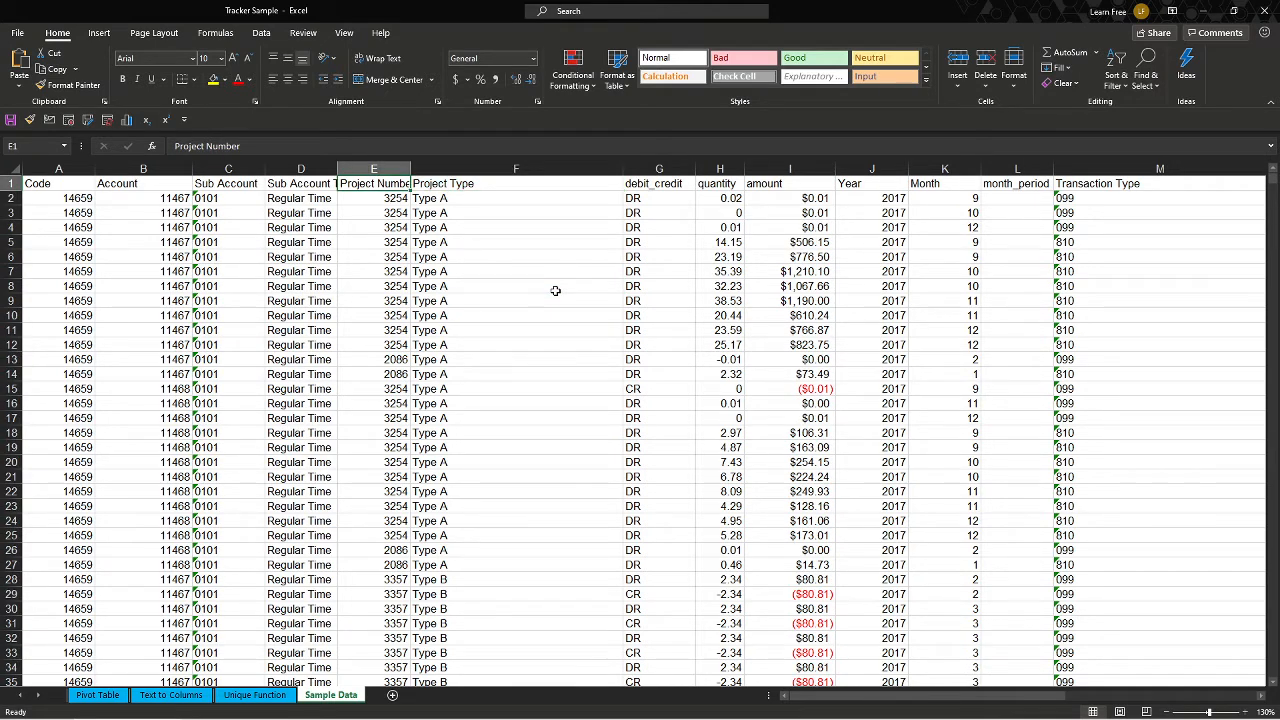
{"action": "key", "text": "Right"}
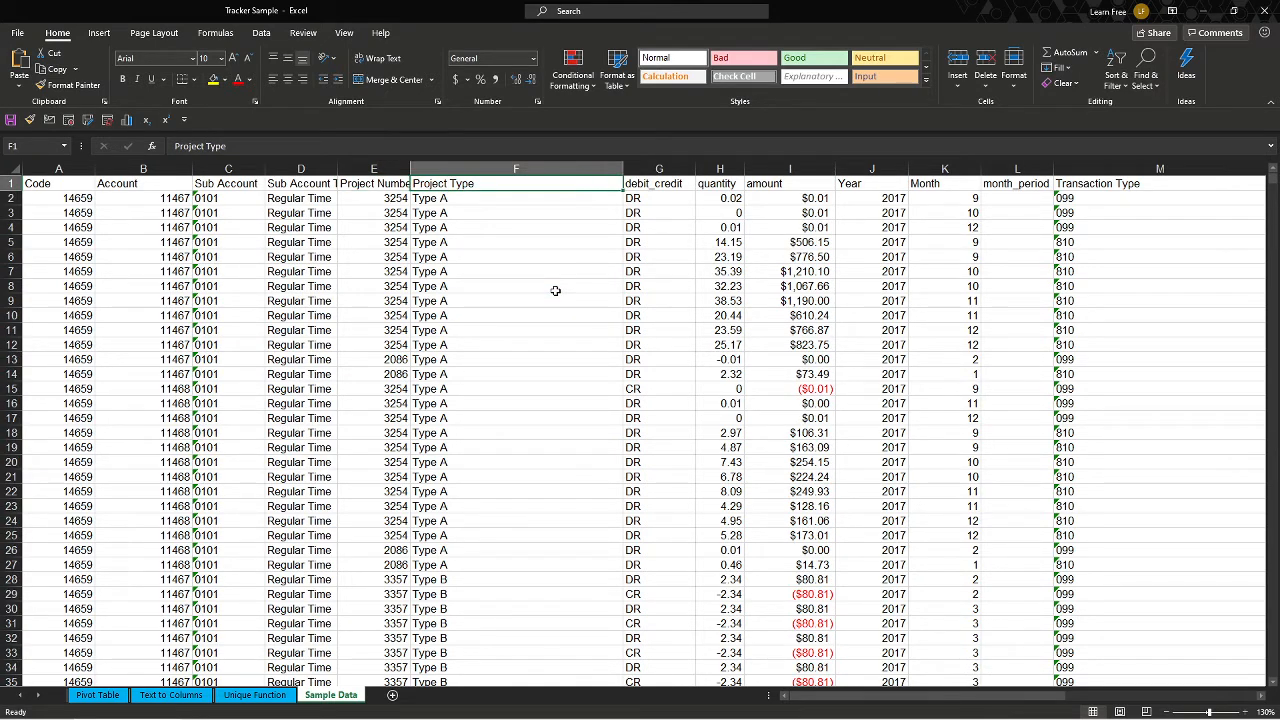
{"action": "left_click_drag", "start_coordinate": [551, 184], "coordinate": [552, 520]}
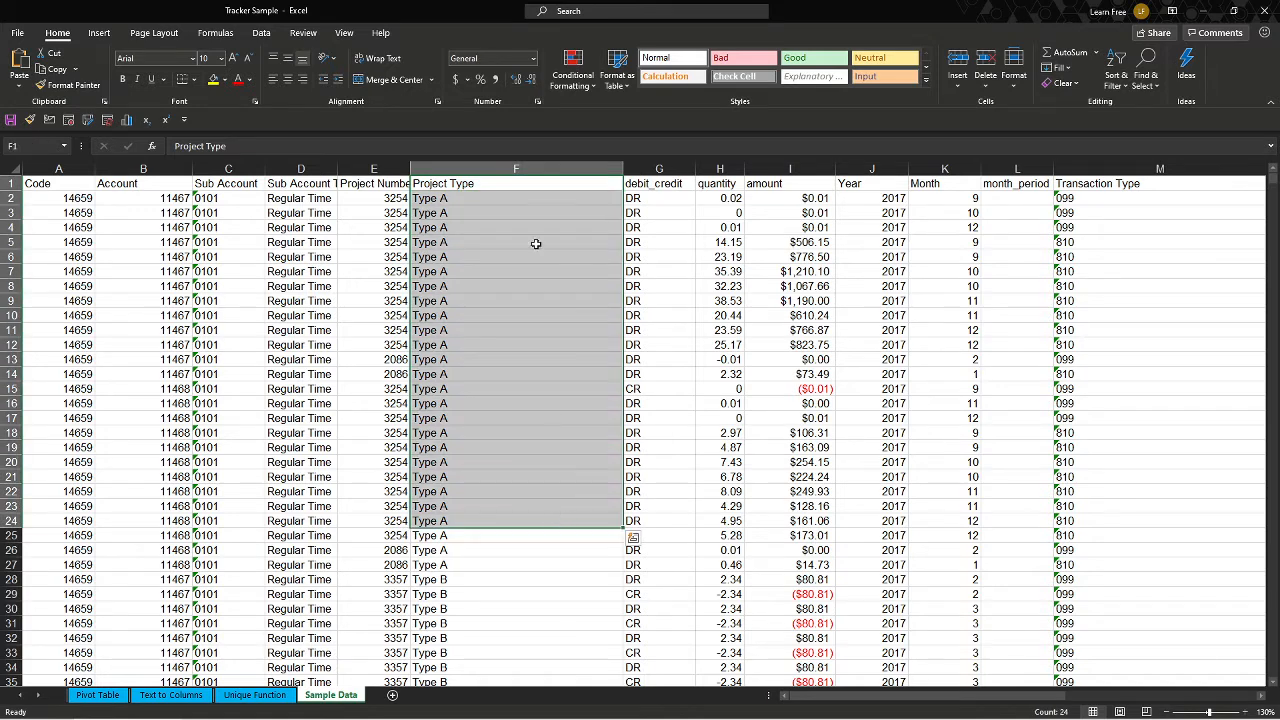
{"action": "left_click", "coordinate": [540, 188]}
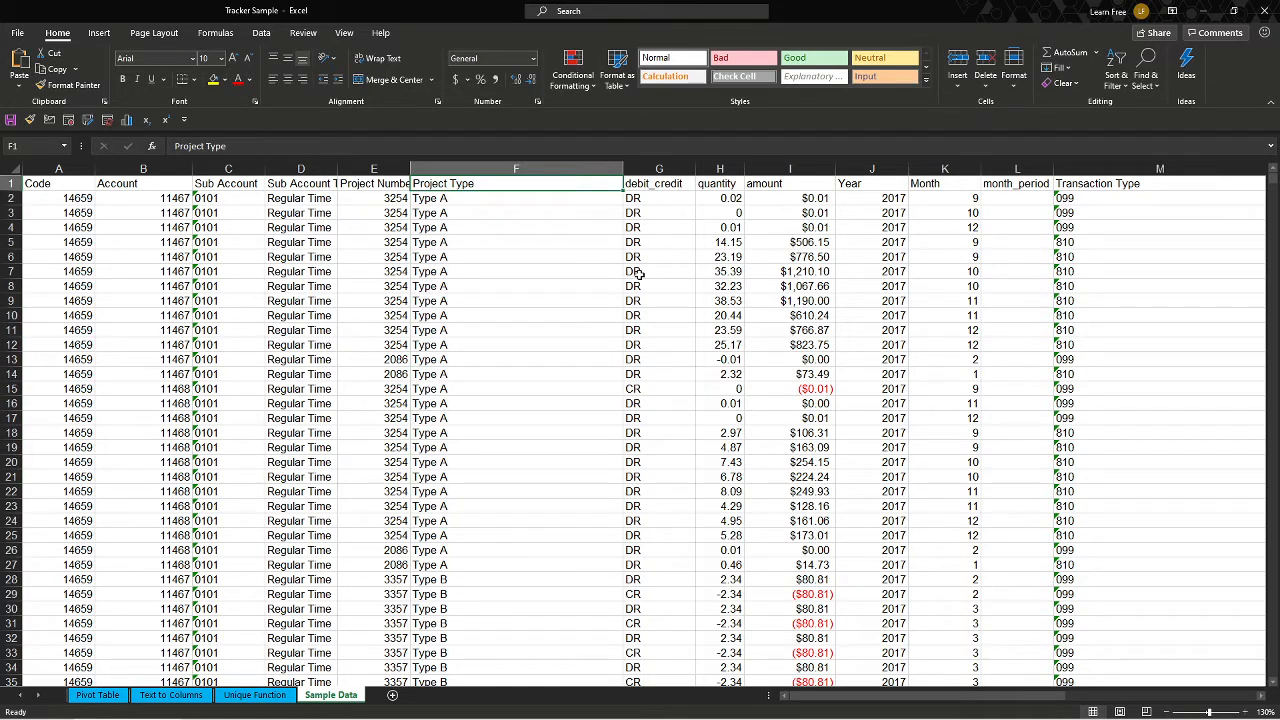
{"action": "key", "text": "ctrl+shift+Down"}
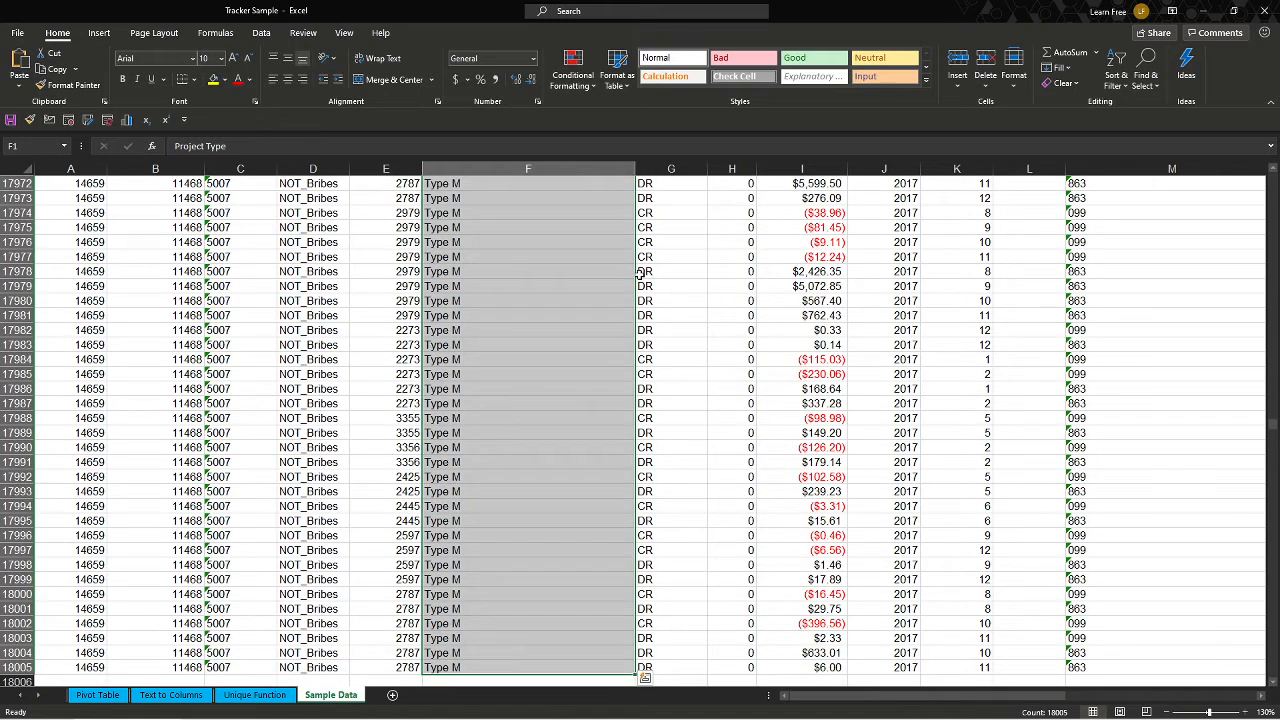
{"action": "key", "text": "ctrl+c"}
{"action": "right_click", "coordinate": [547, 274]}
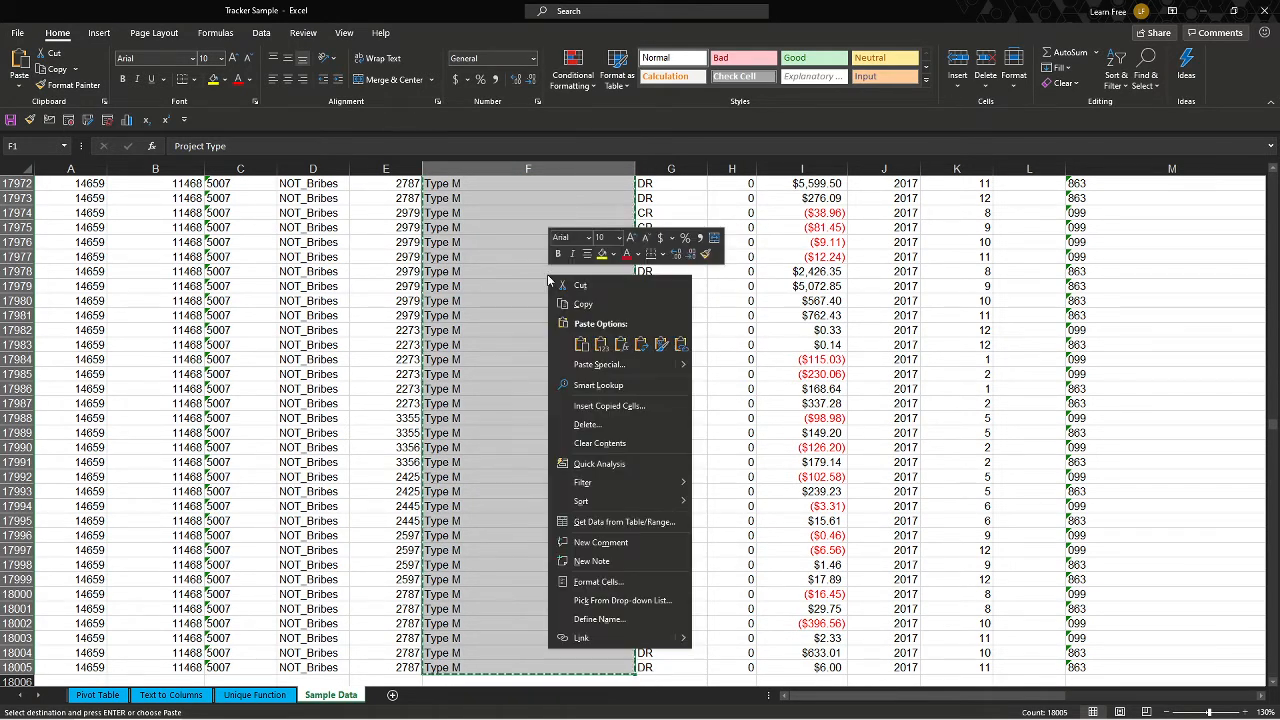
{"action": "left_click", "coordinate": [588, 303]}
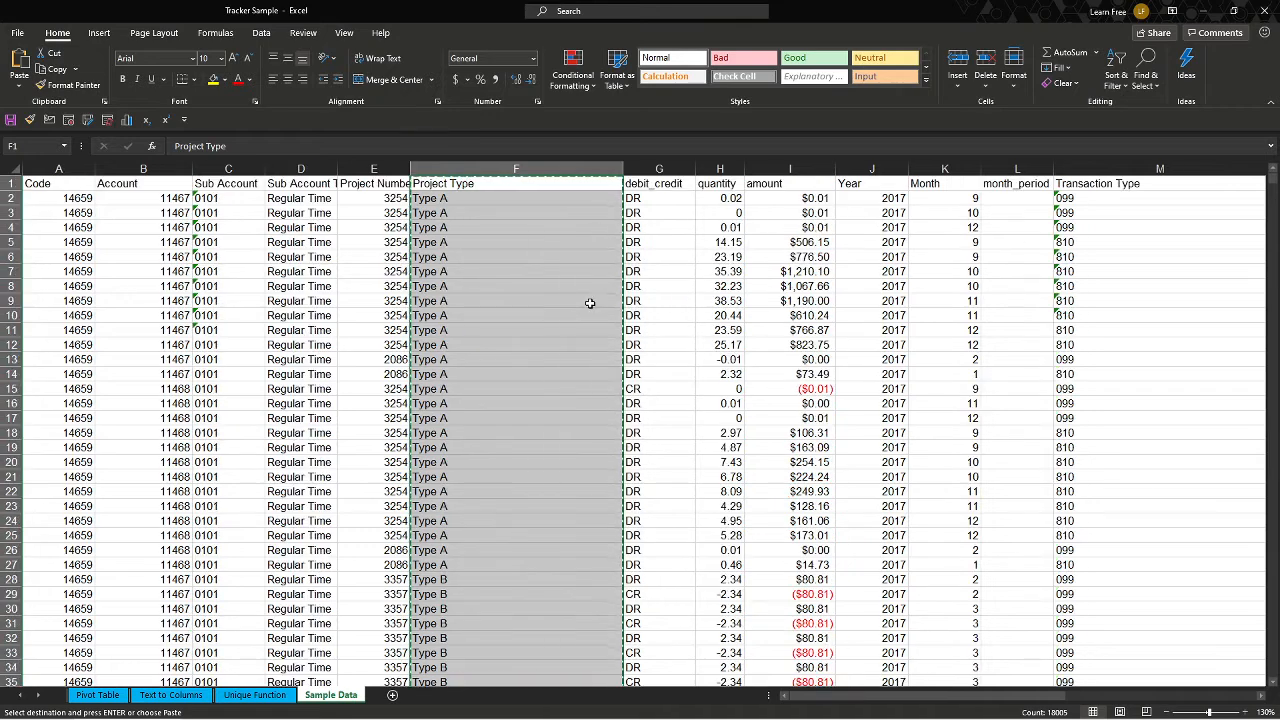
Paste the copied Project Type column into cells A1 and J1 of the Text to Columns sheet.
{"action": "left_click", "coordinate": [171, 695]}
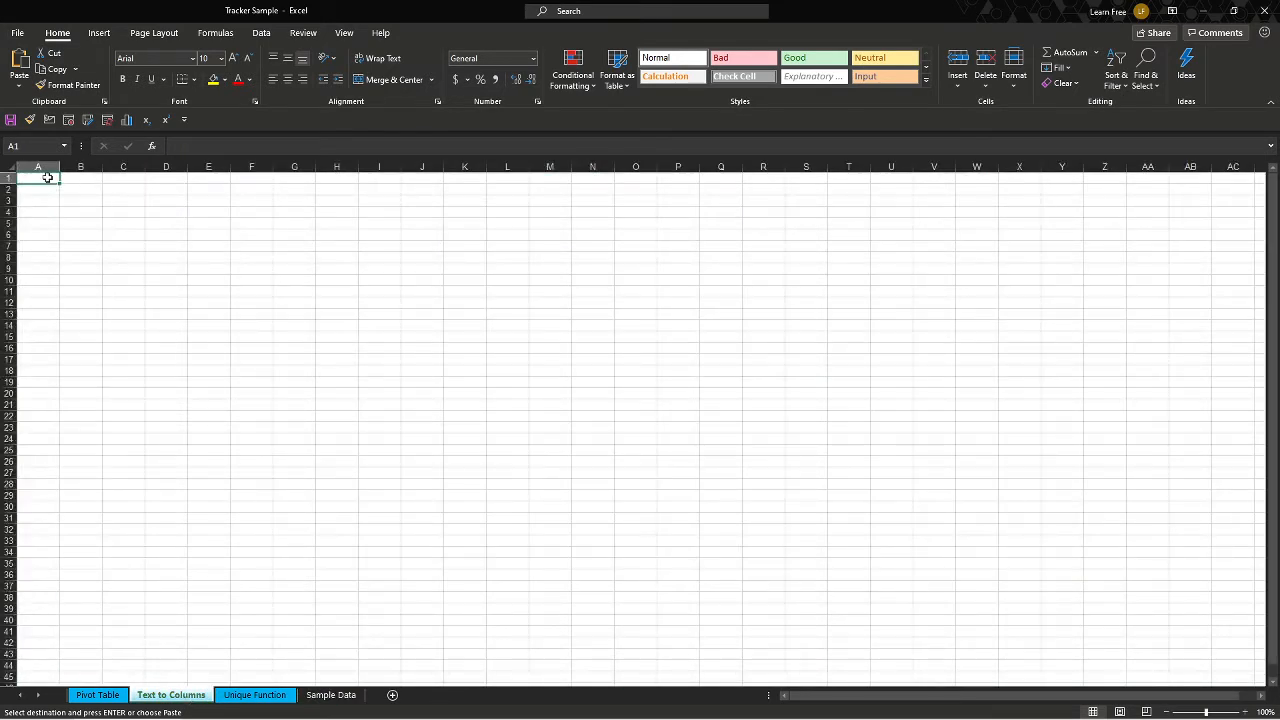
{"action": "key", "text": "ctrl+v"}
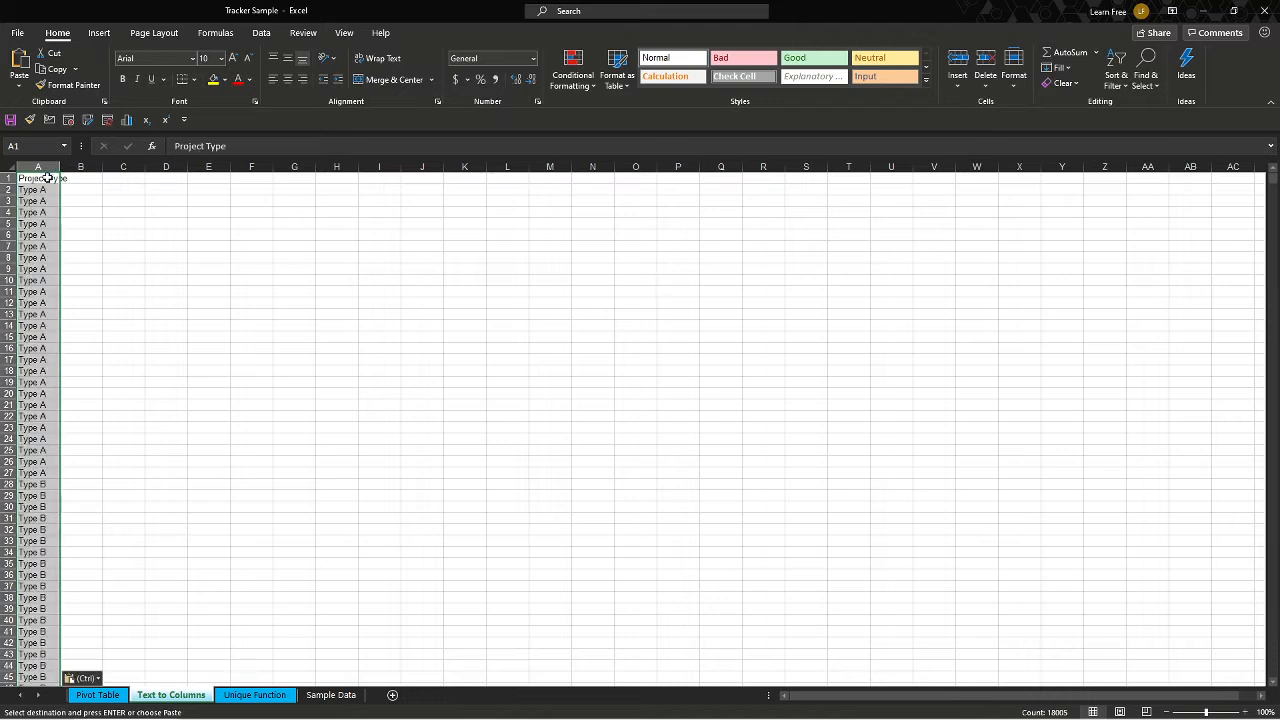
{"action": "left_click", "coordinate": [429, 178]}
{"action": "right_click", "coordinate": [429, 178]}
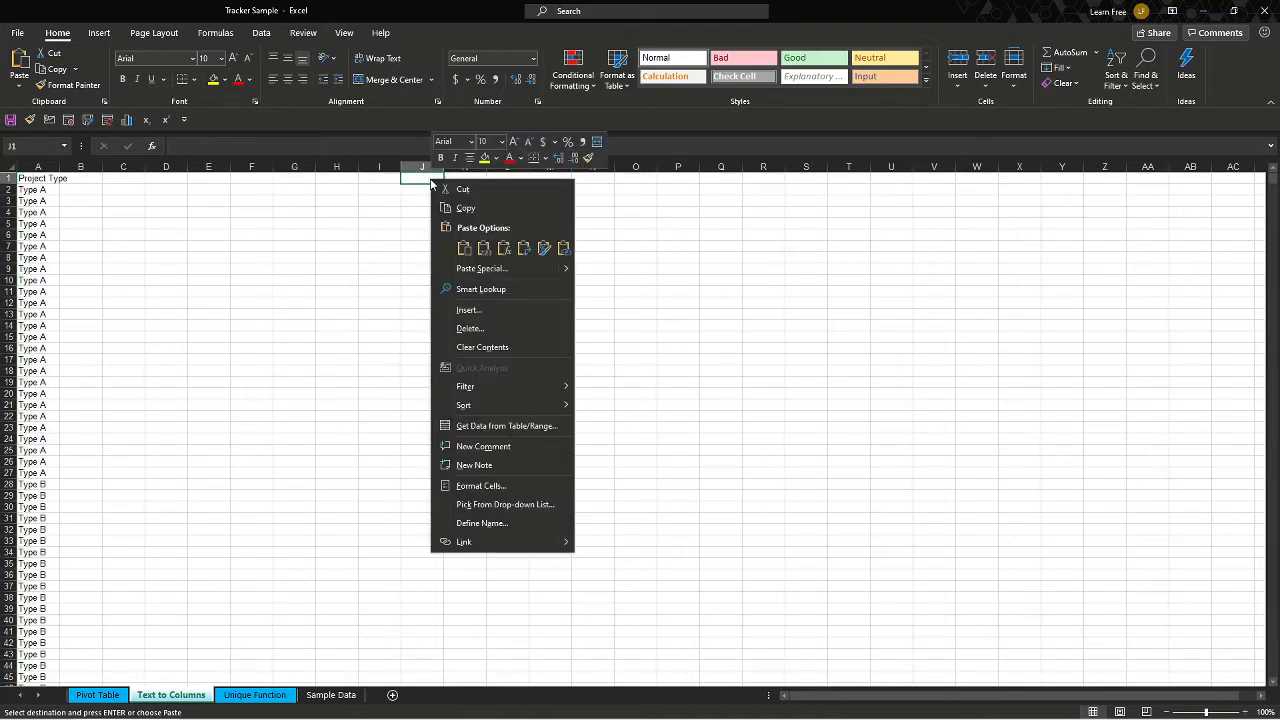
{"action": "left_click", "coordinate": [464, 248]}
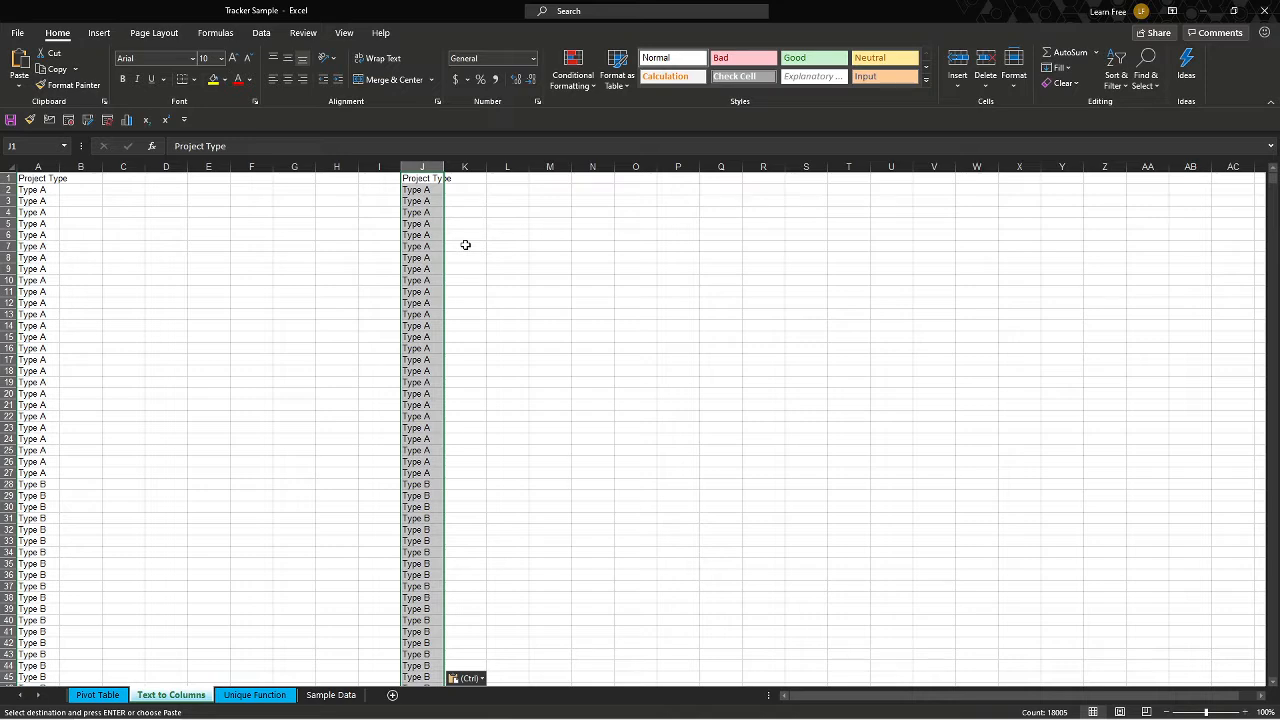
Remove duplicate values from the Project Type list in column A of the Text to Columns sheet.
{"action": "left_click", "coordinate": [45, 179]}
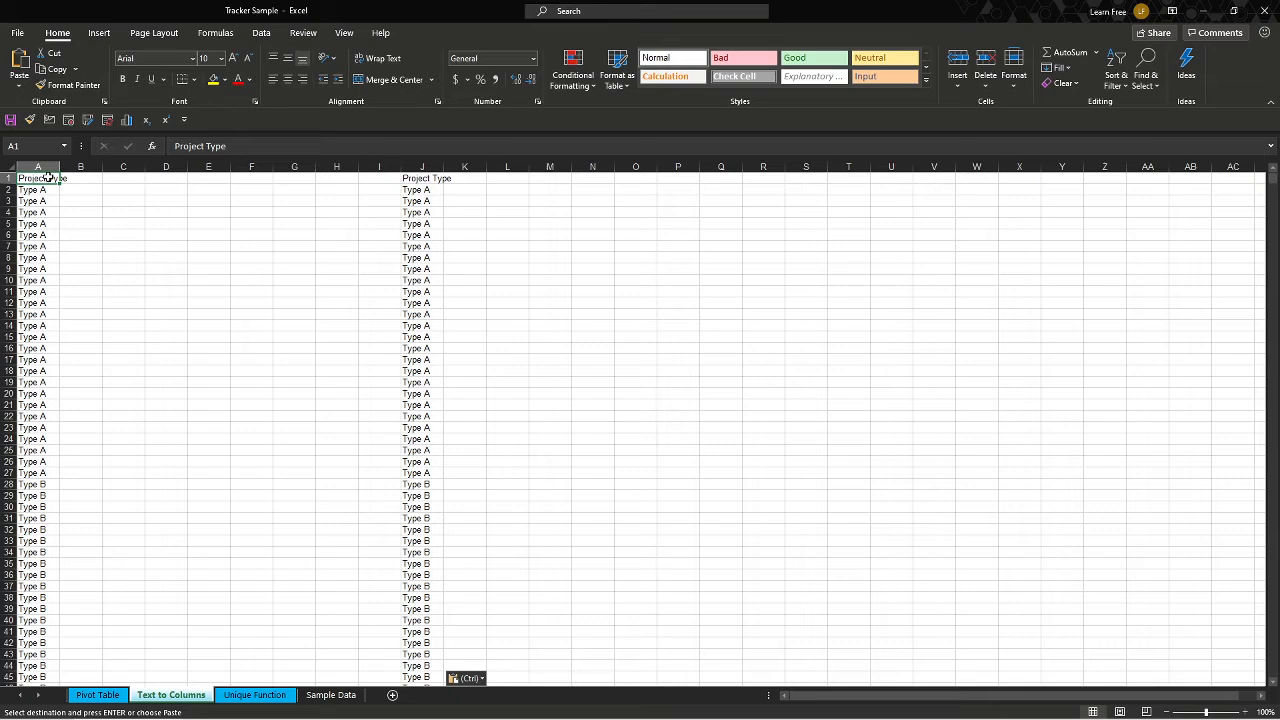
{"action": "key", "text": "ctrl+shift+Down"}
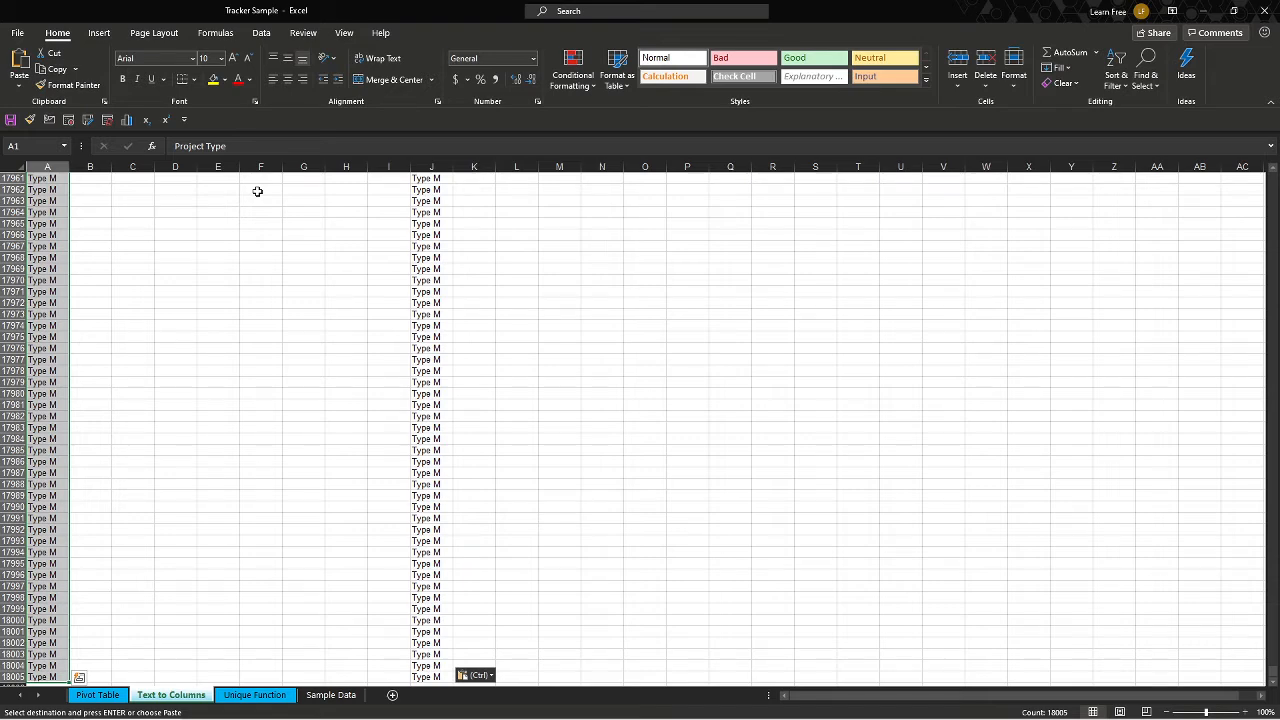
{"action": "left_click", "coordinate": [259, 33]}
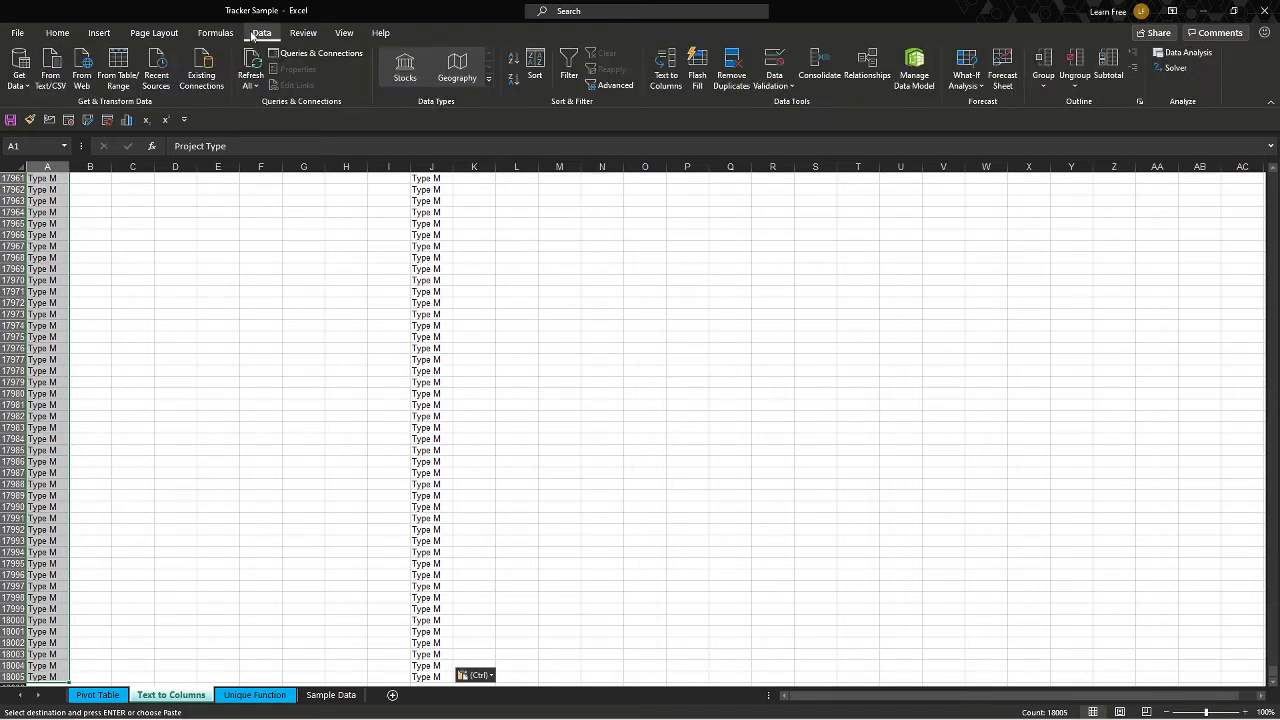
{"action": "left_click", "coordinate": [737, 82]}
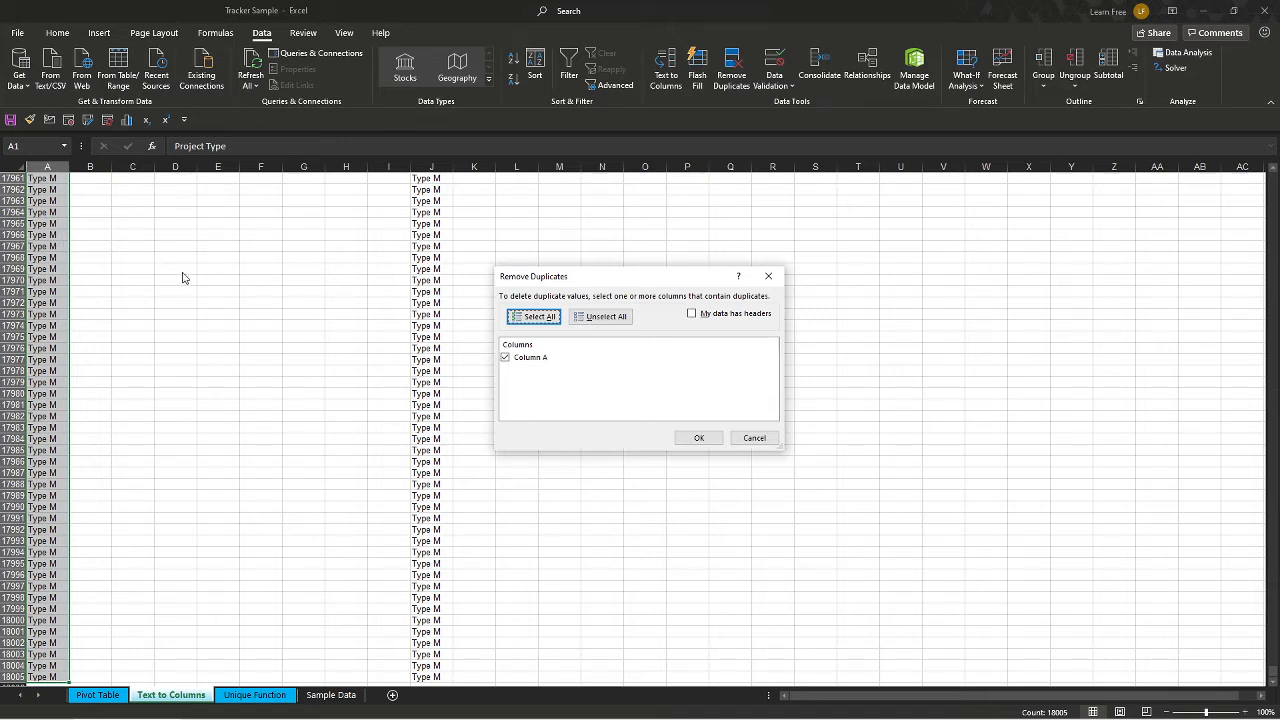
{"action": "left_click", "coordinate": [690, 438]}
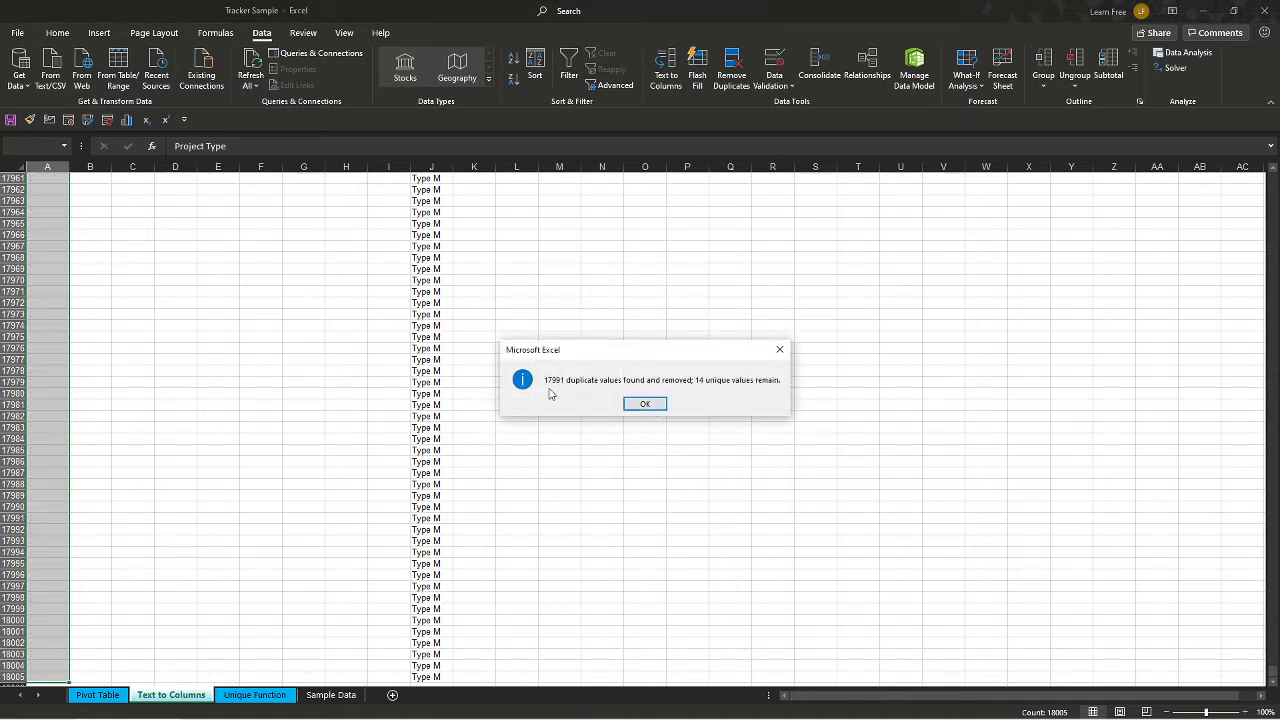
{"action": "left_click", "coordinate": [645, 403]}
{"action": "key", "text": "ctrl+Home"}
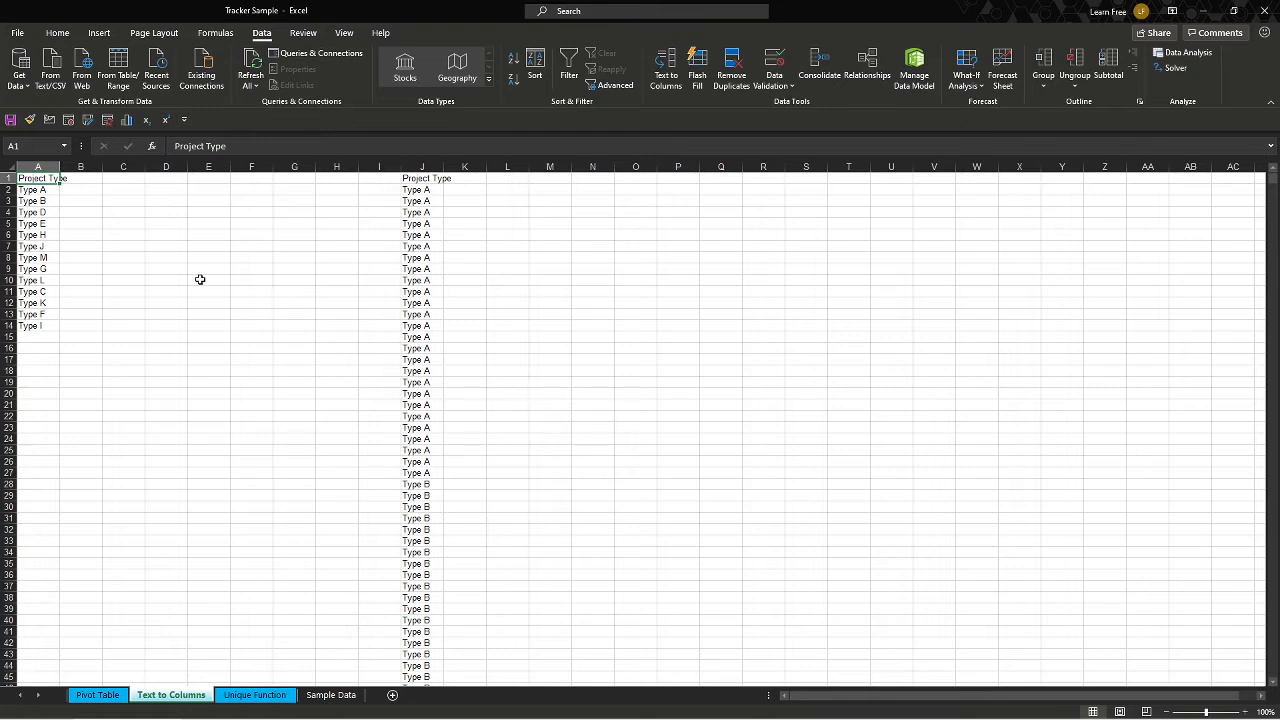
Insert a pivot table from the Sample Data range, placed on the existing Pivot Table sheet at cell B9.
{"action": "left_click", "coordinate": [117, 699]}
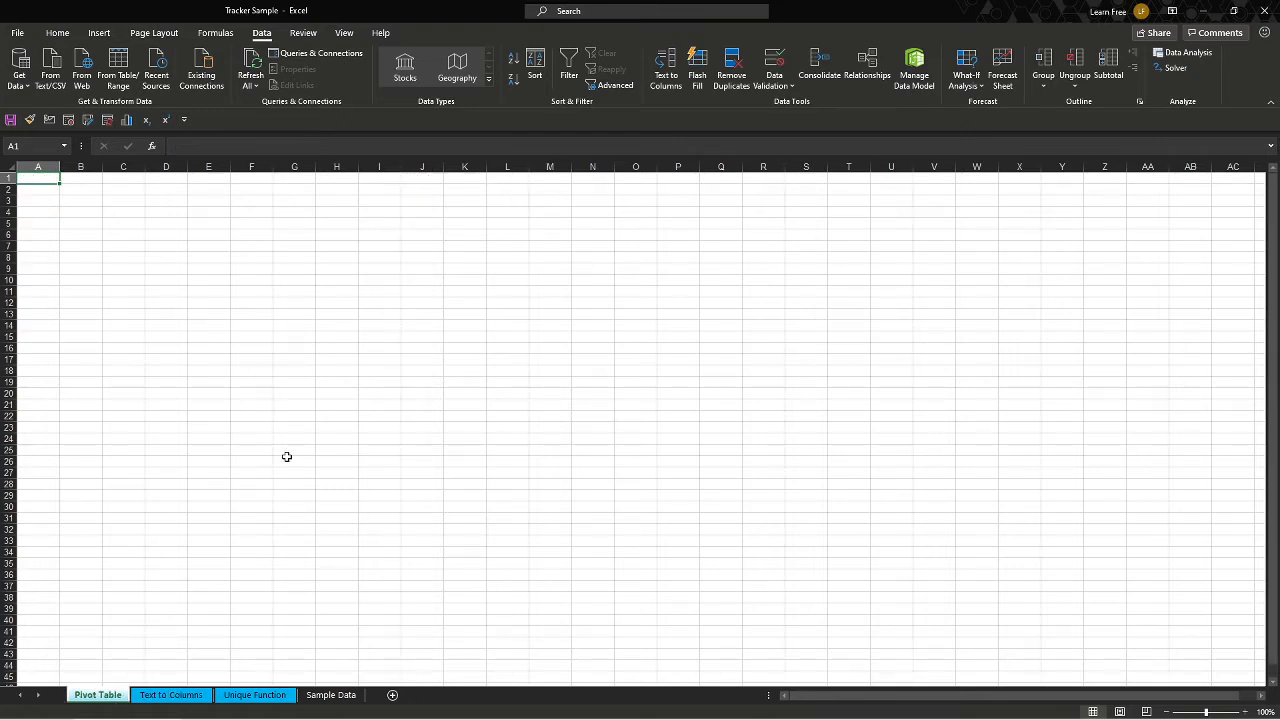
{"action": "left_click", "coordinate": [331, 695]}
{"action": "left_click", "coordinate": [324, 315]}
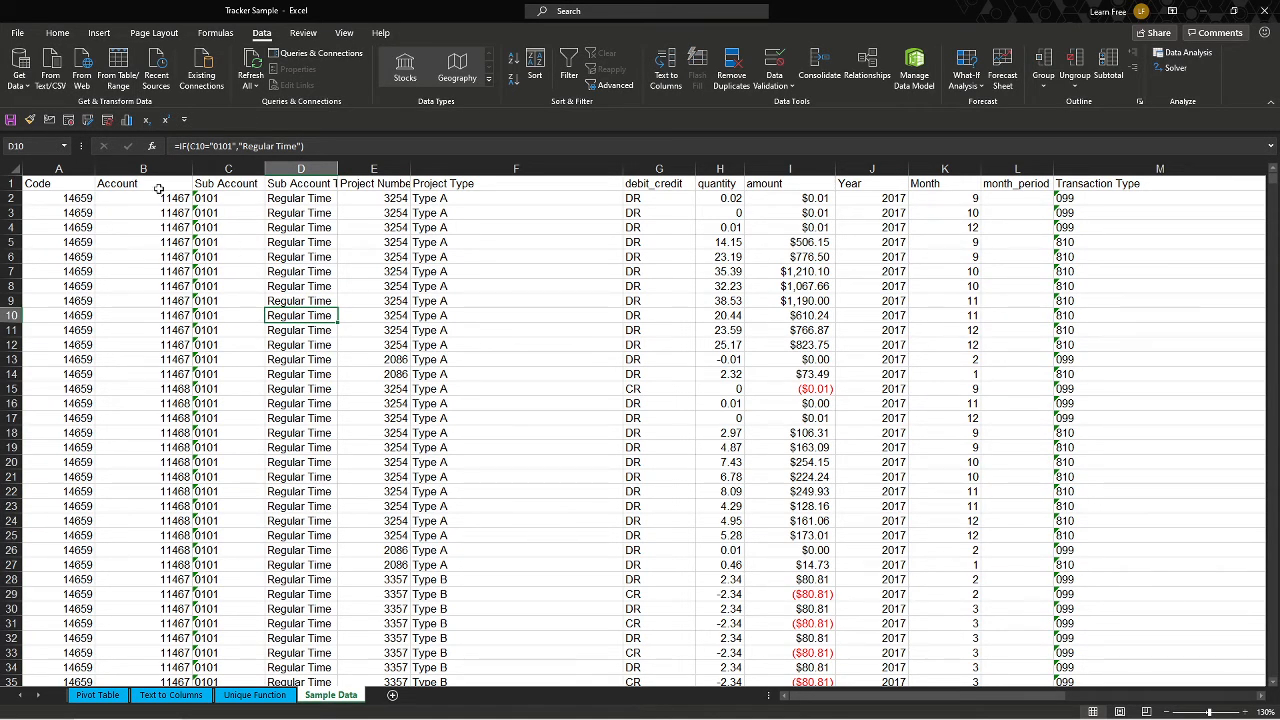
{"action": "left_click", "coordinate": [100, 34]}
{"action": "left_click", "coordinate": [24, 68]}
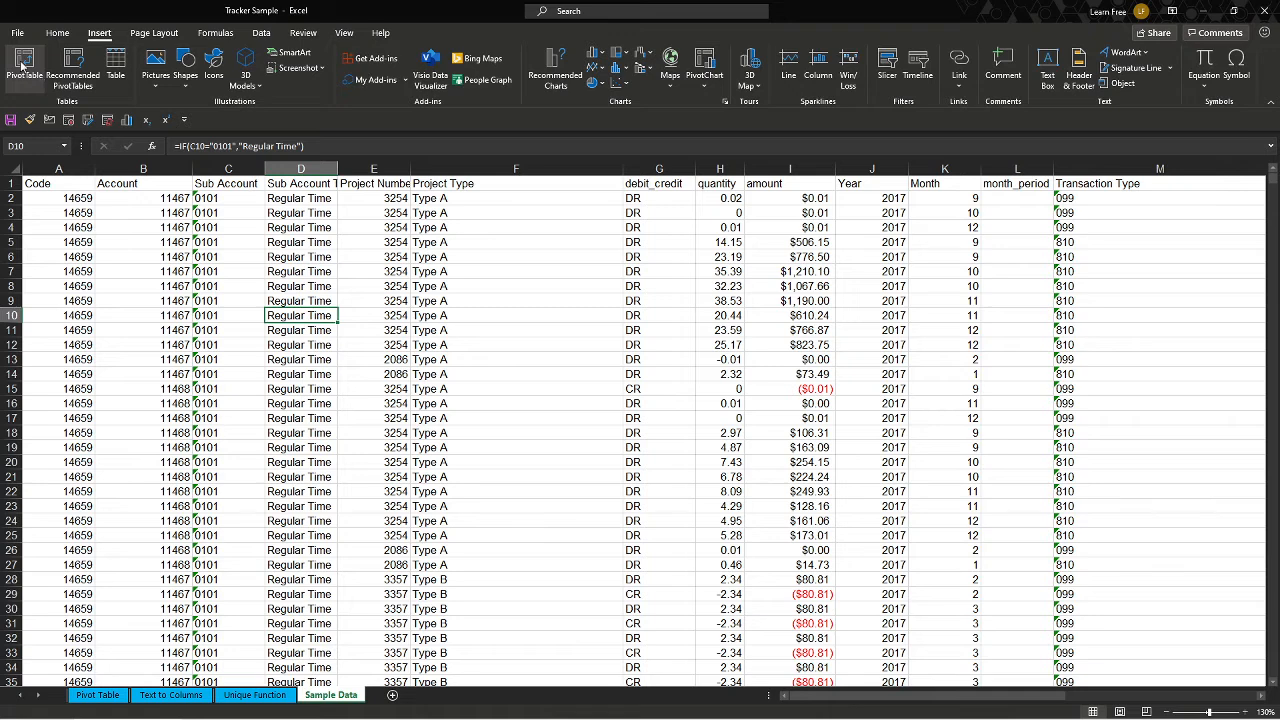
{"action": "left_click", "coordinate": [548, 390]}
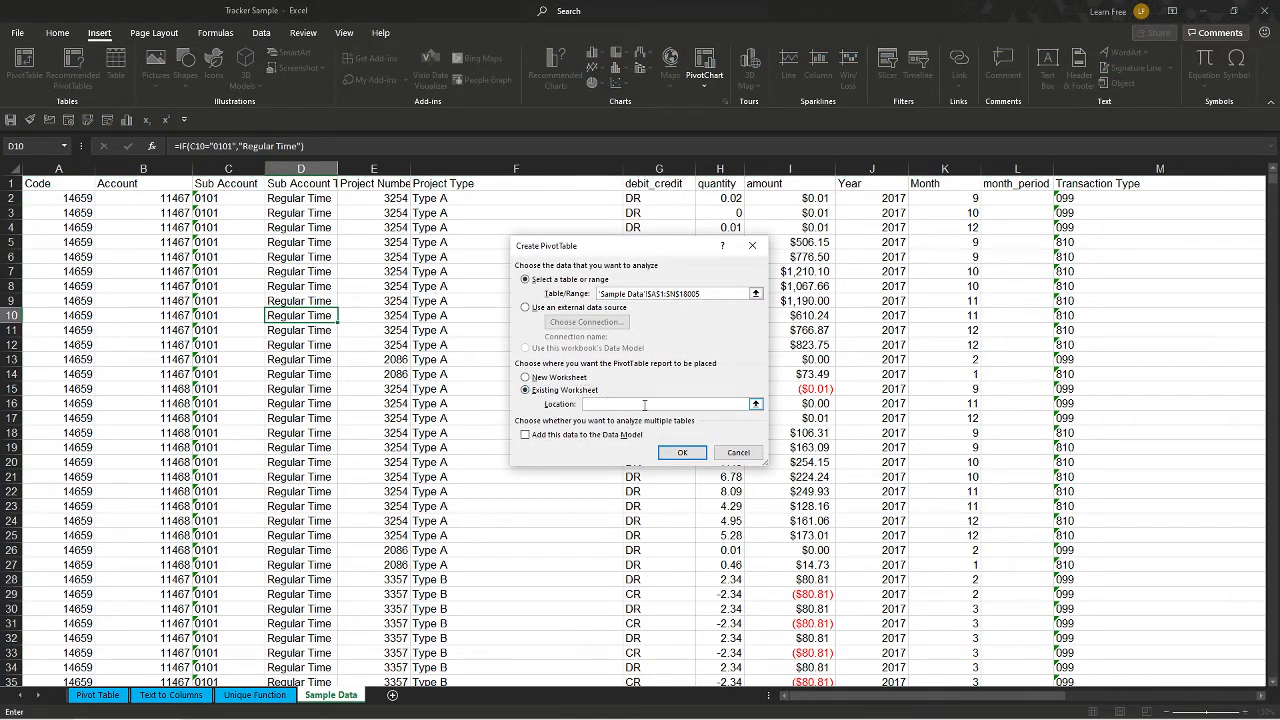
{"action": "left_click", "coordinate": [571, 390]}
{"action": "left_click", "coordinate": [98, 695]}
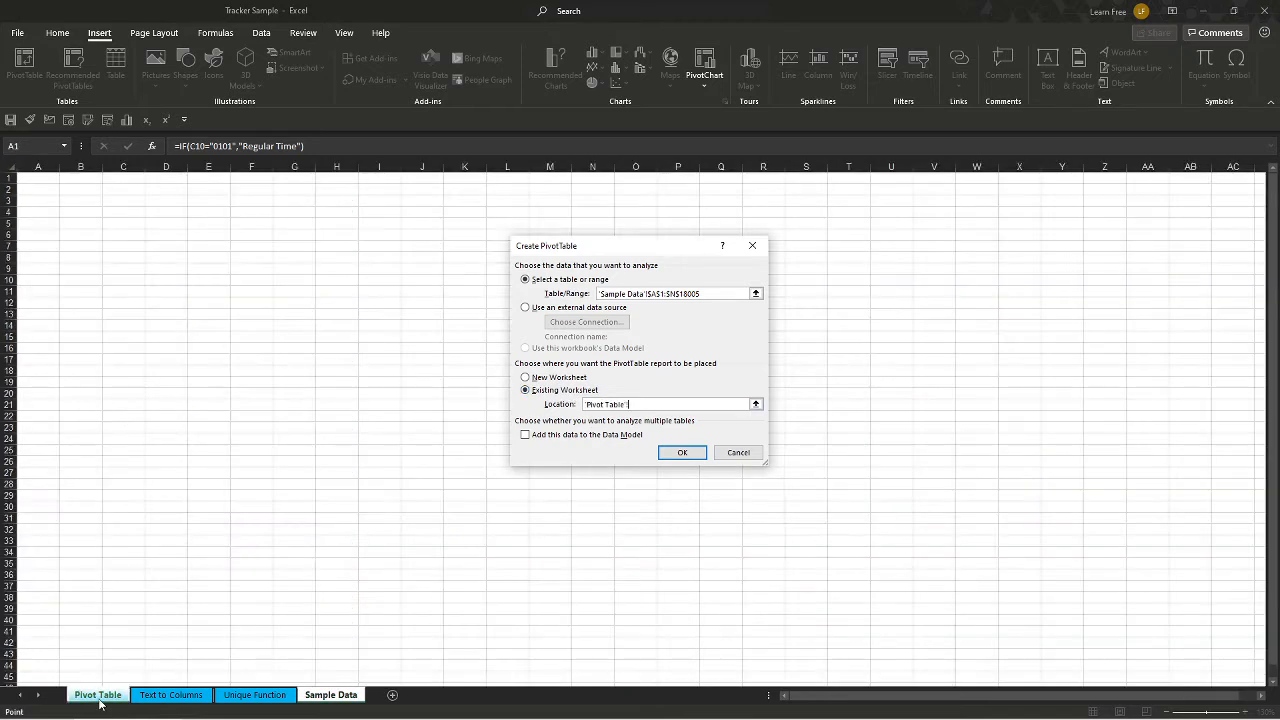
{"action": "left_click", "coordinate": [80, 268]}
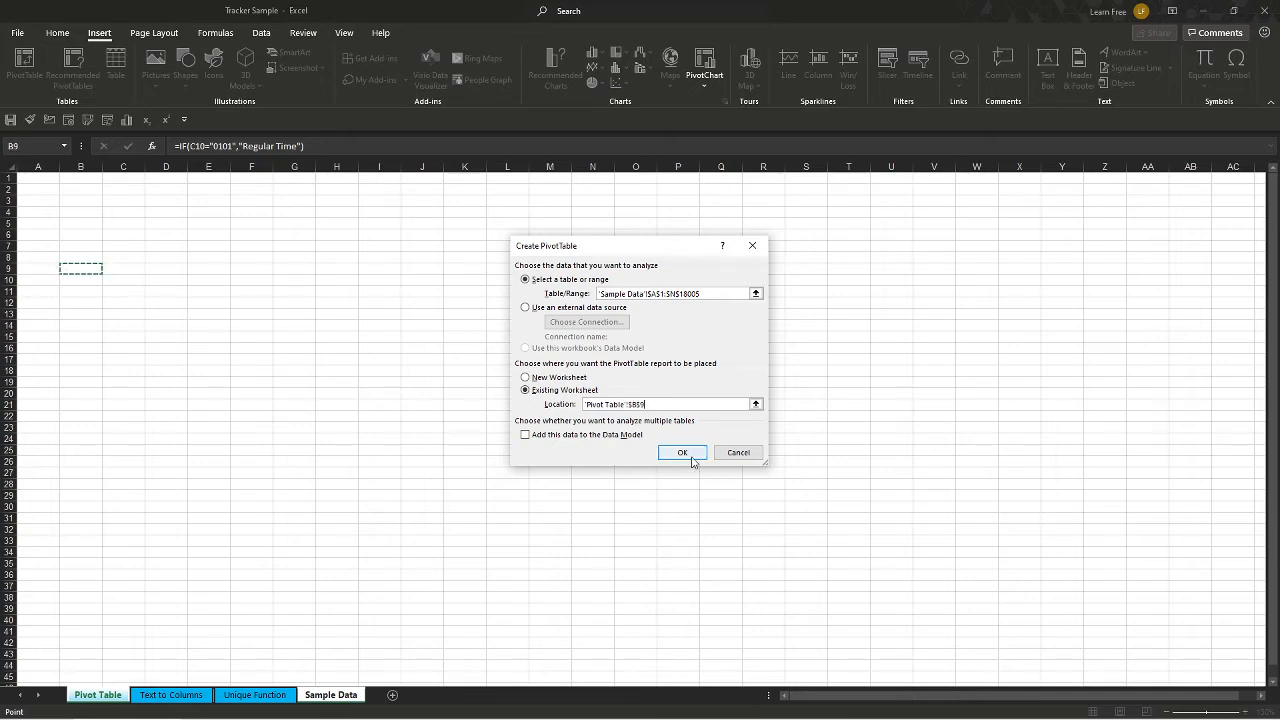
{"action": "left_click", "coordinate": [688, 452]}
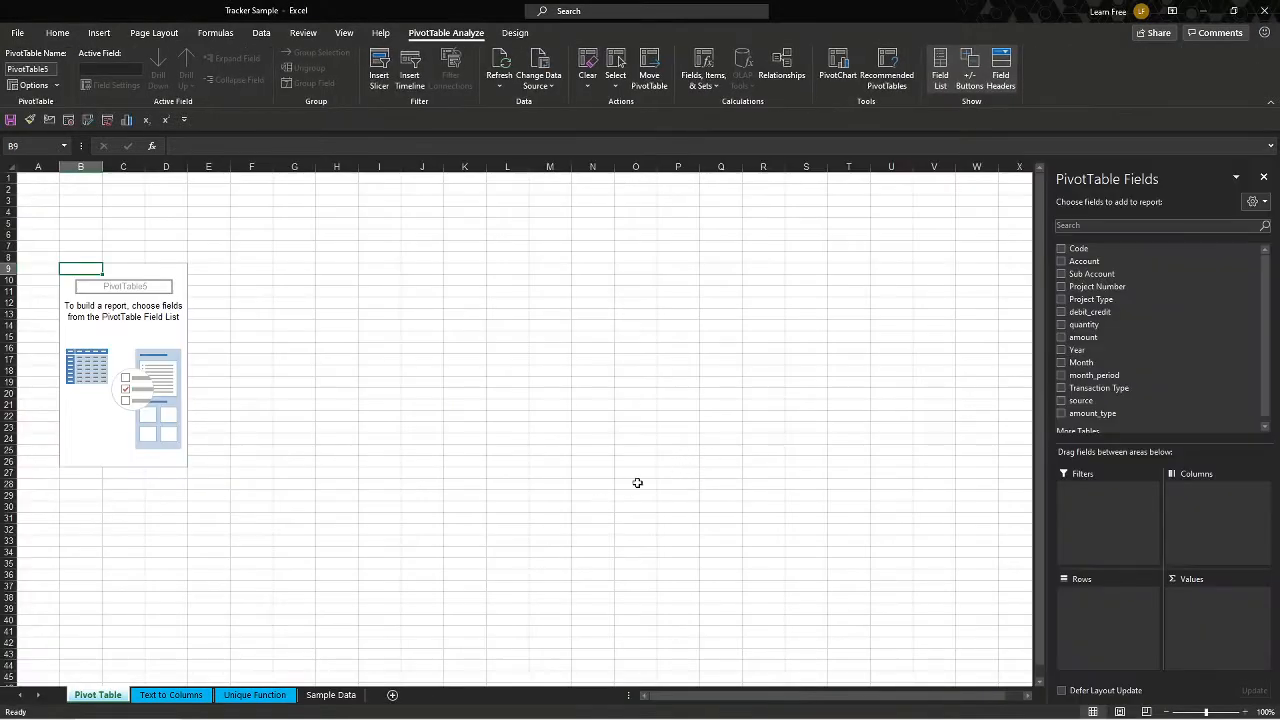
Add the Project Type field to the pivot table's Rows area.
{"action": "left_click", "coordinate": [331, 695]}
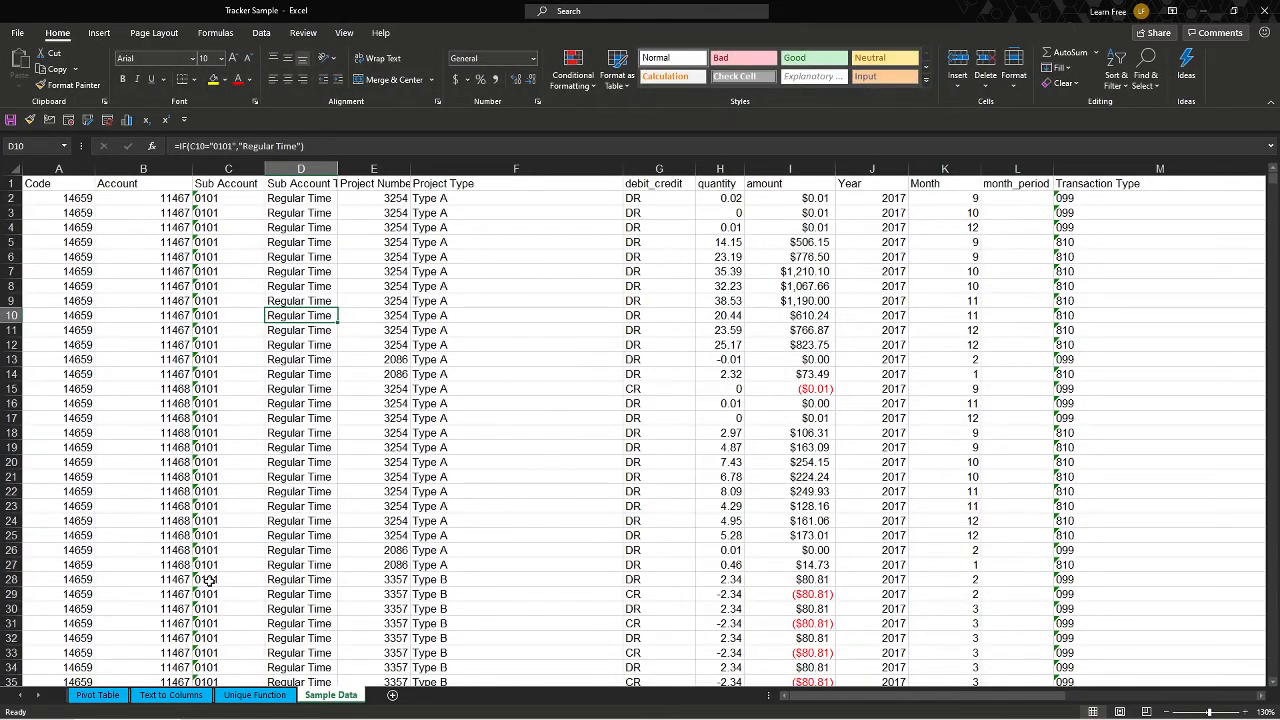
{"action": "left_click", "coordinate": [100, 695]}
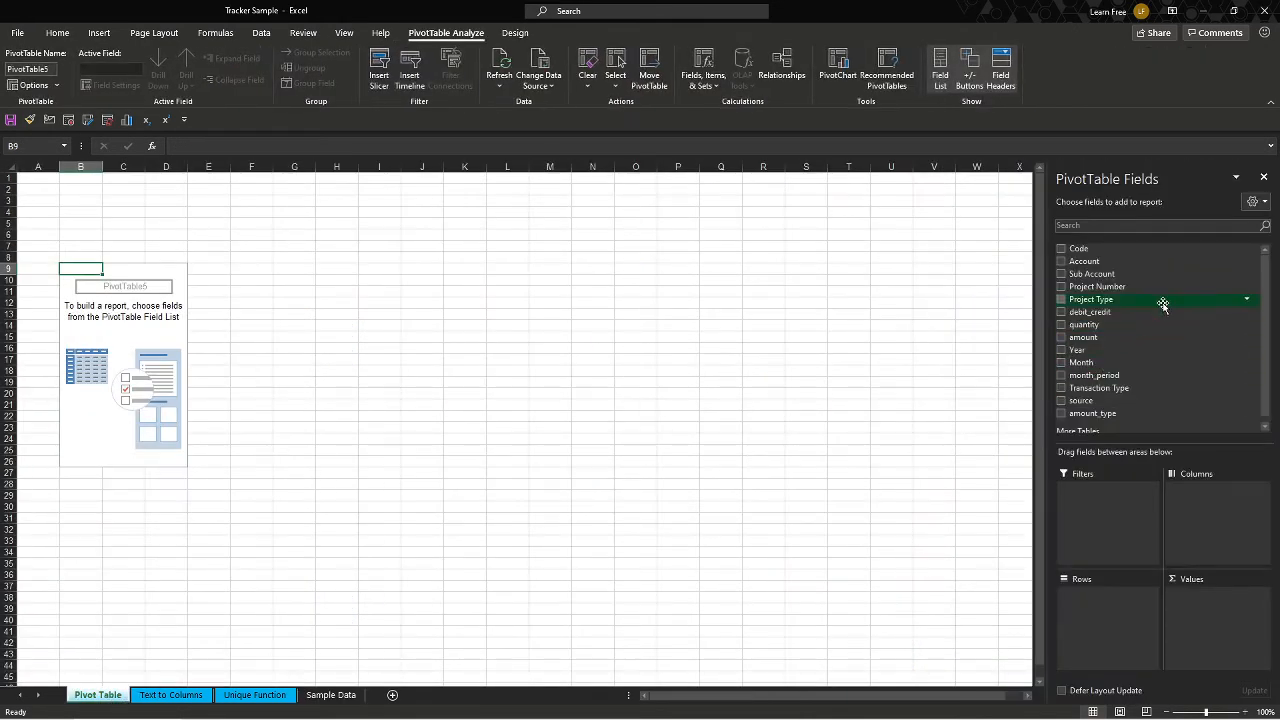
{"action": "left_click_drag", "start_coordinate": [1141, 303], "coordinate": [1108, 606]}
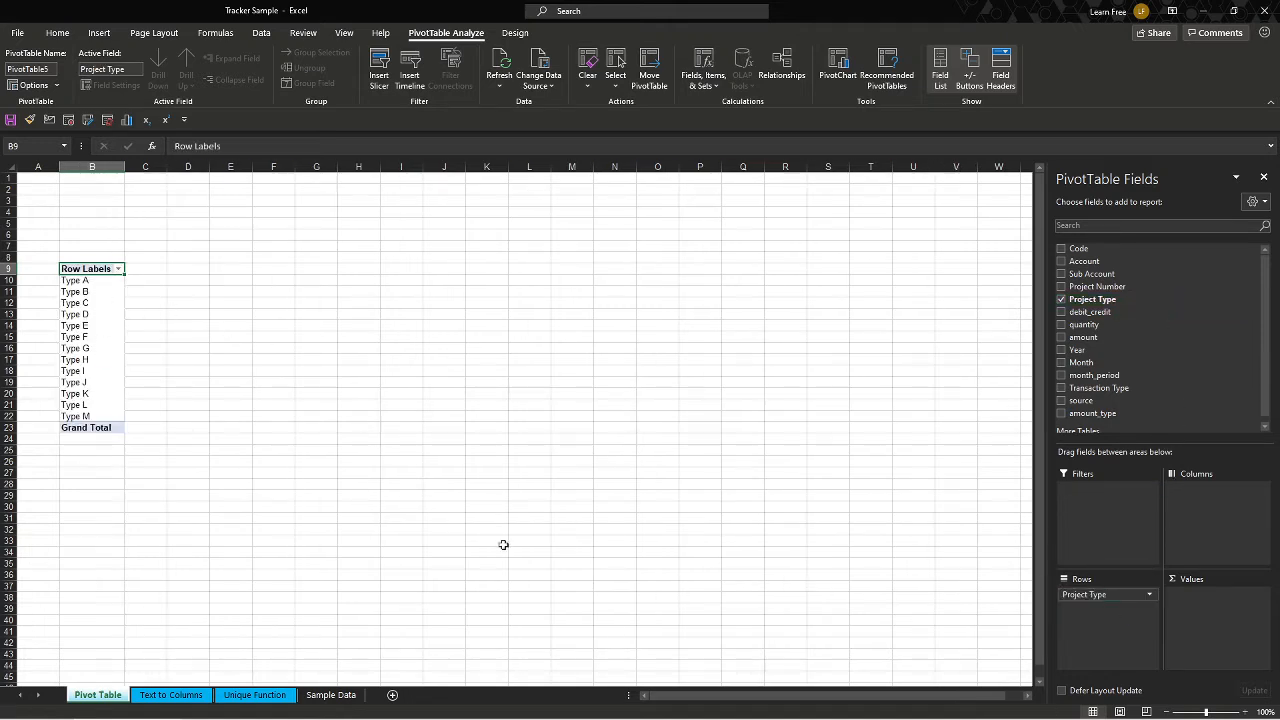
{"action": "mouse_move", "coordinate": [1090, 596]}
{"action": "left_mouse_down"}
{"action": "mouse_move", "coordinate": [1150, 535]}
{"action": "mouse_move", "coordinate": [1205, 510]}
{"action": "mouse_move", "coordinate": [1108, 612]}
{"action": "left_mouse_up"}
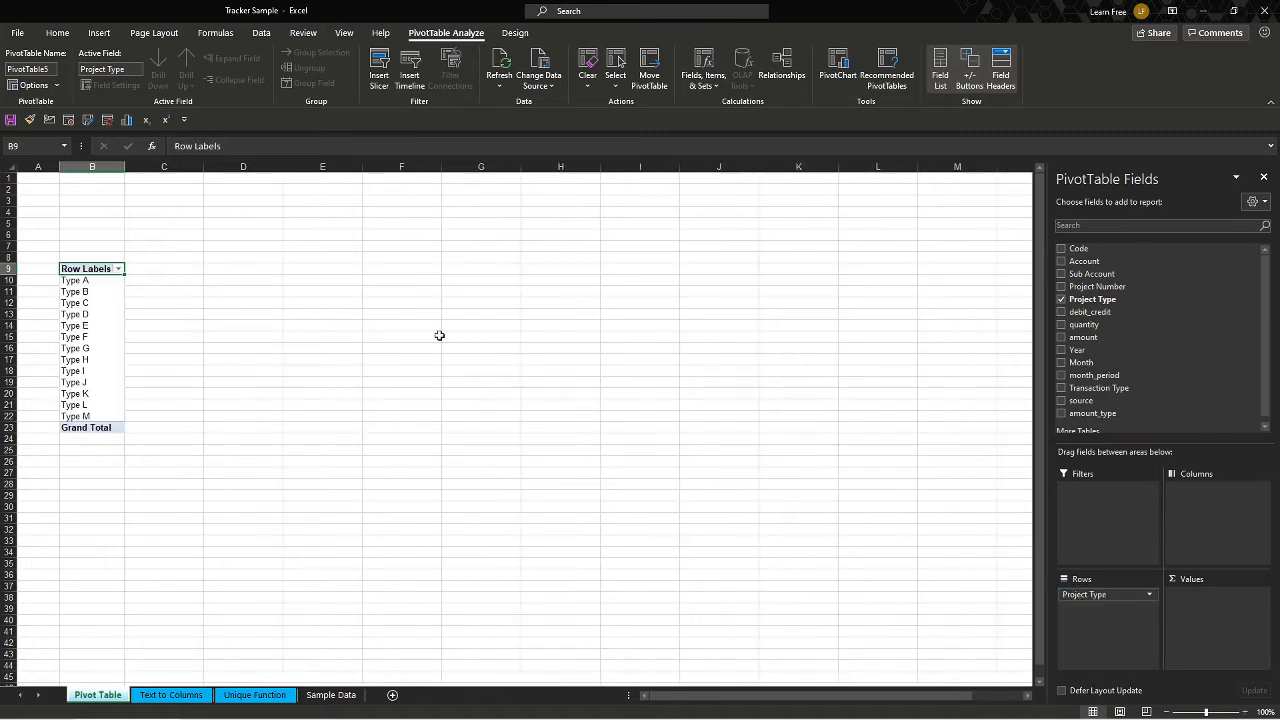
{"action": "left_click", "coordinate": [236, 314]}
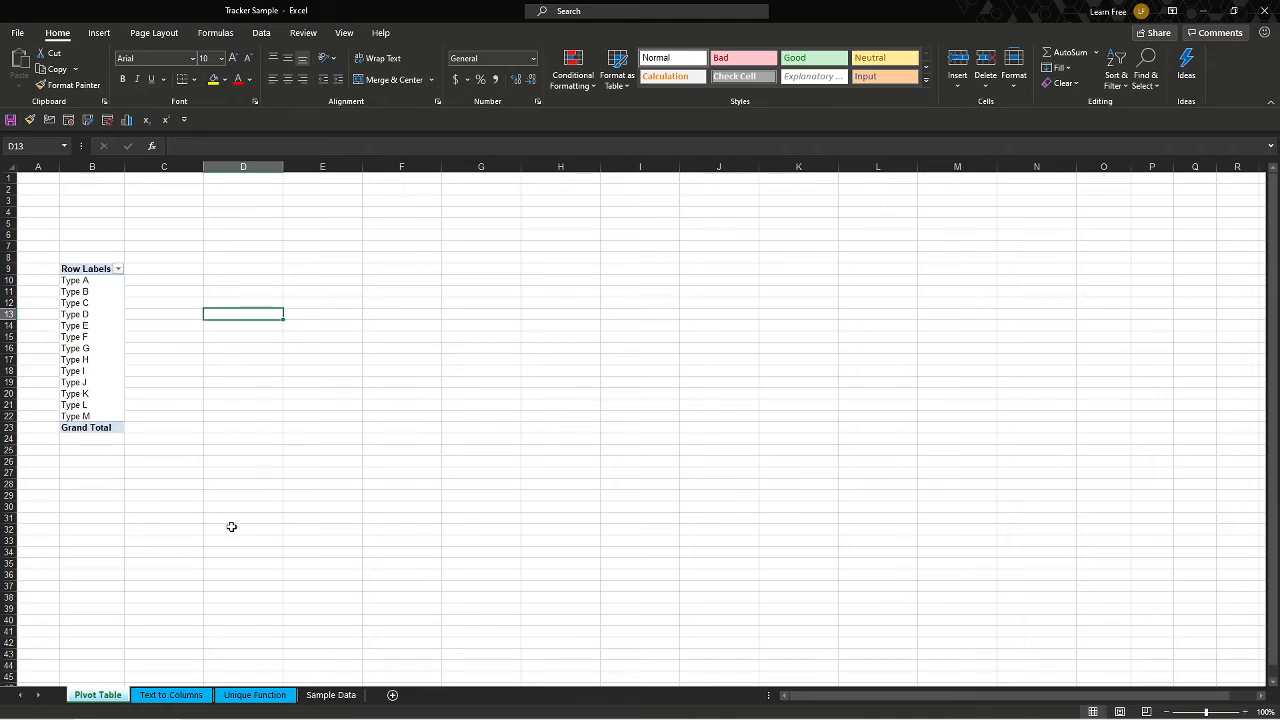
Enter =UNIQUE('Sample Data'!F2:F18005) in cell D1 of the Unique Function sheet.
{"action": "left_click", "coordinate": [181, 697]}
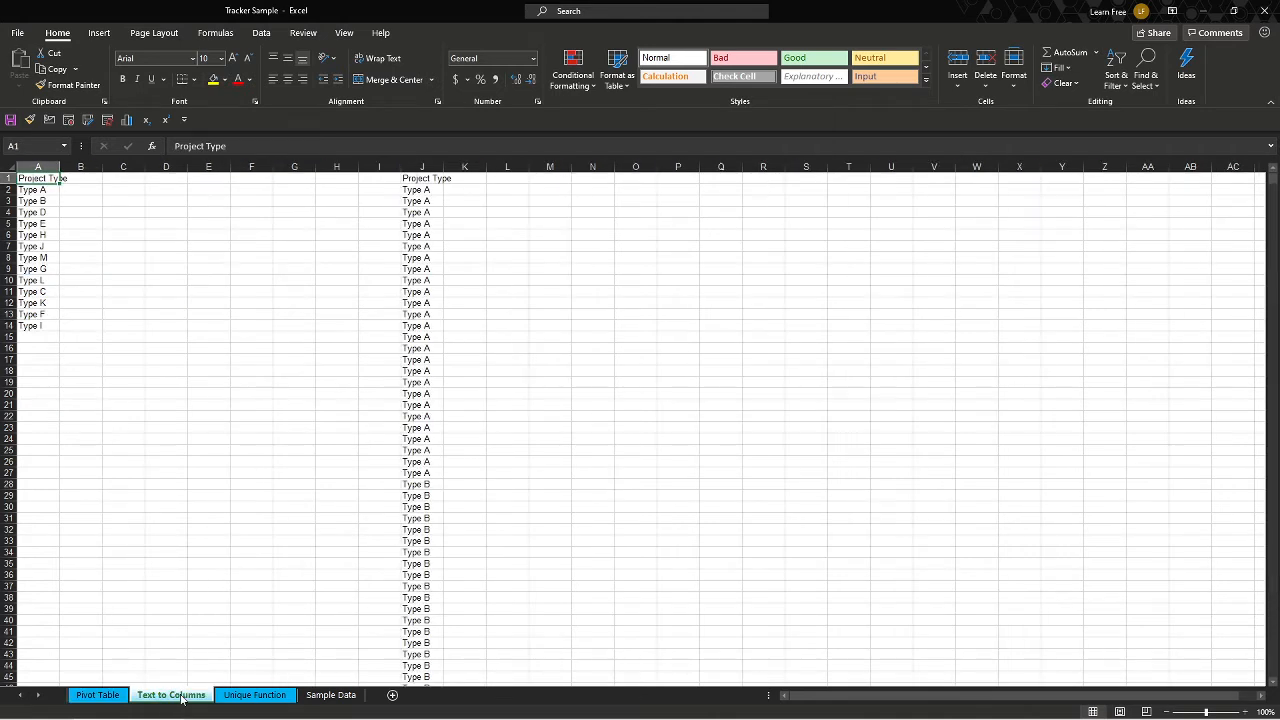
{"action": "left_click", "coordinate": [267, 695]}
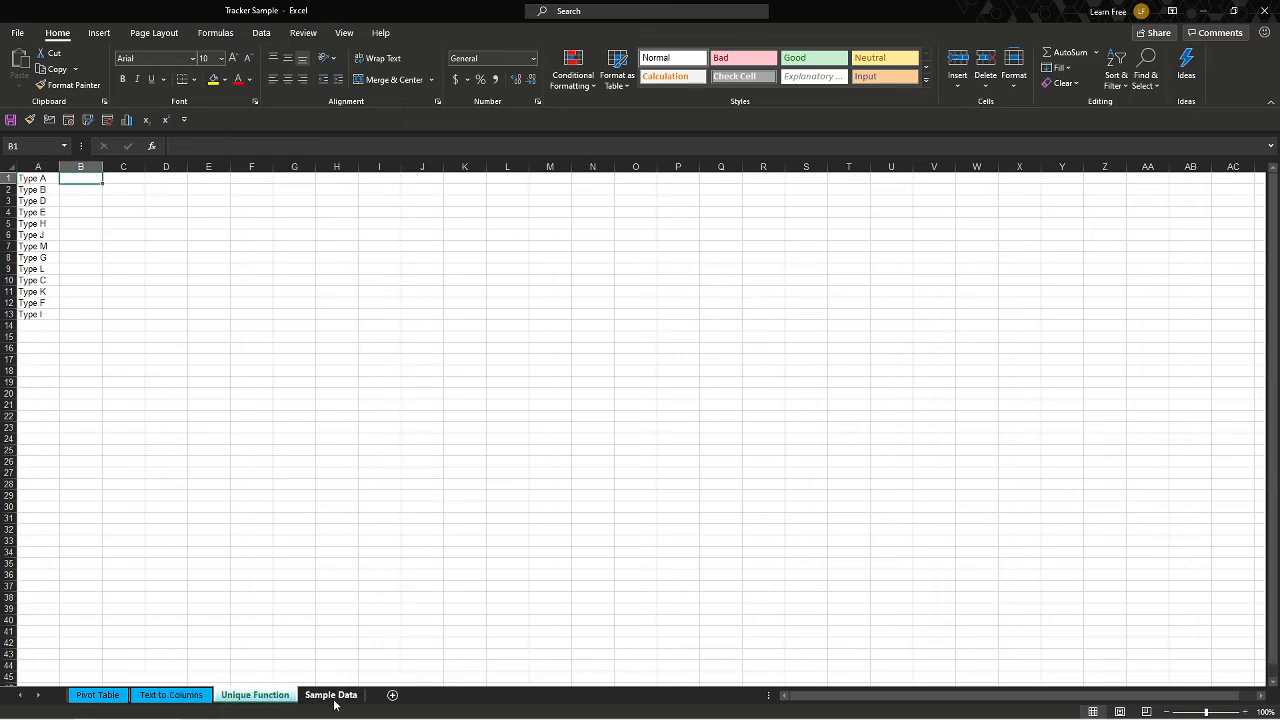
{"action": "left_click", "coordinate": [335, 705]}
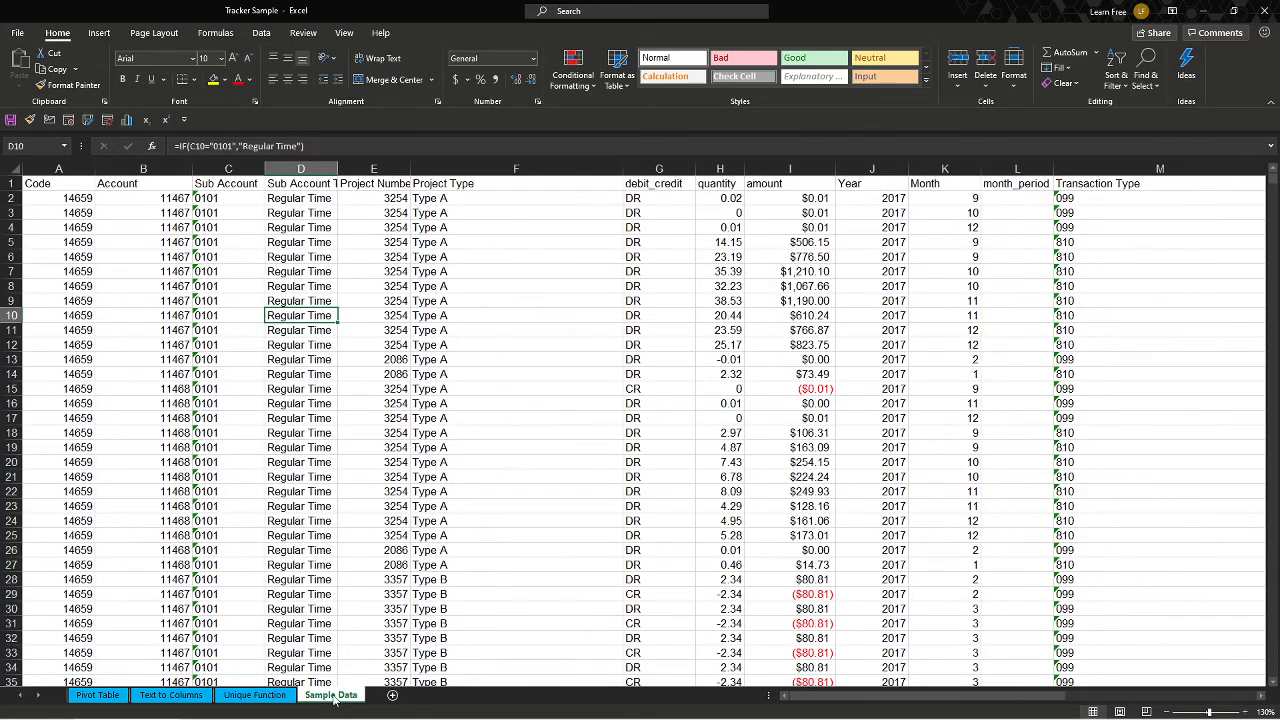
{"action": "left_click", "coordinate": [465, 183]}
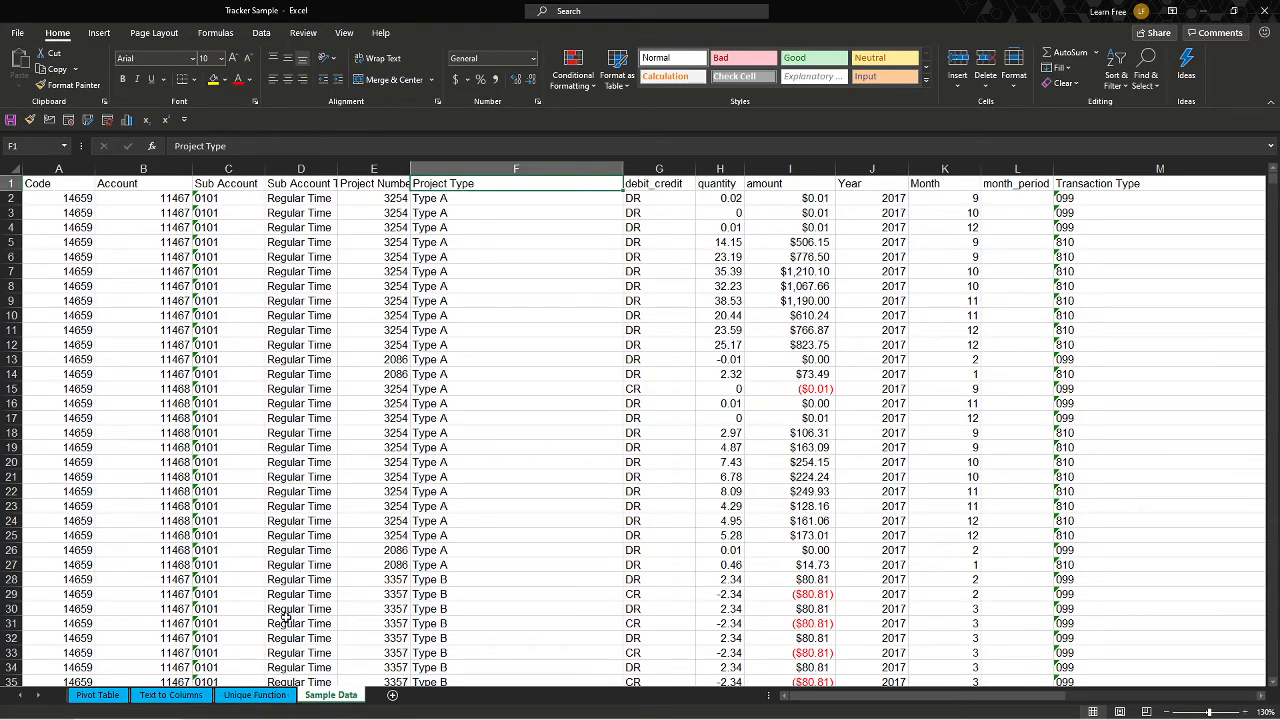
{"action": "left_click", "coordinate": [255, 696]}
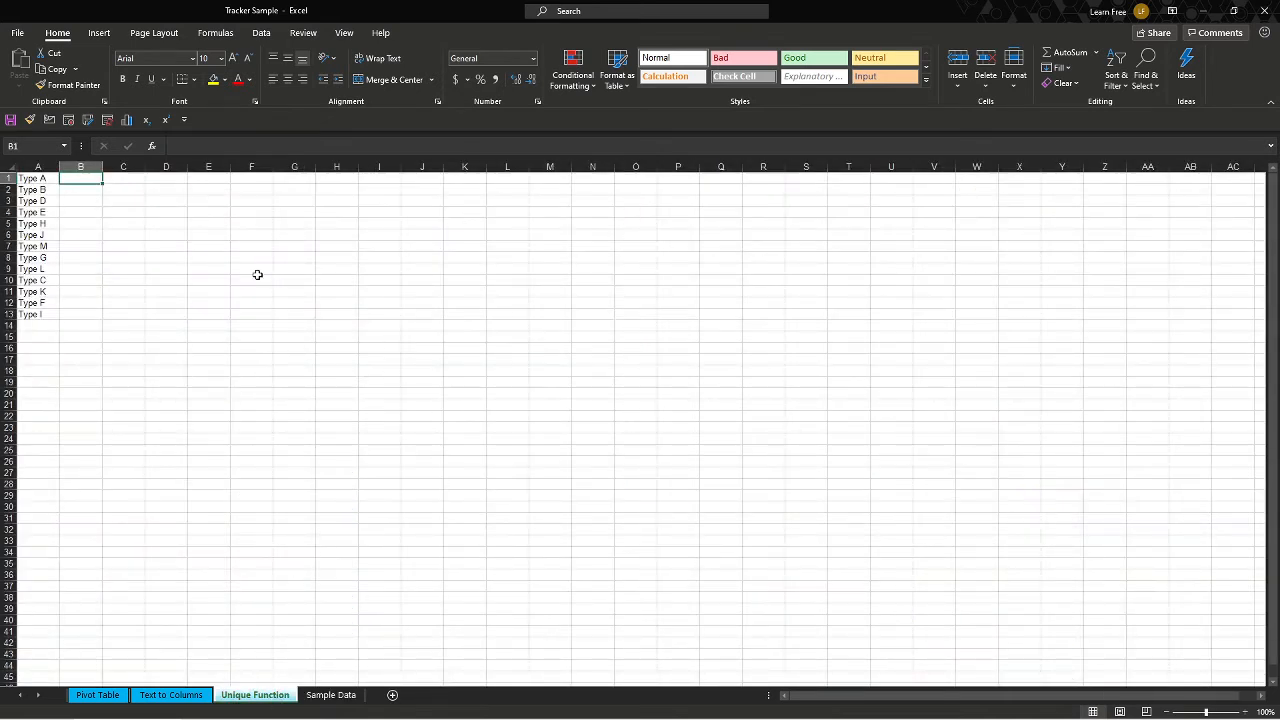
{"action": "key", "text": "Right"}
{"action": "key", "text": "Right"}
{"action": "type", "text": "=u"}
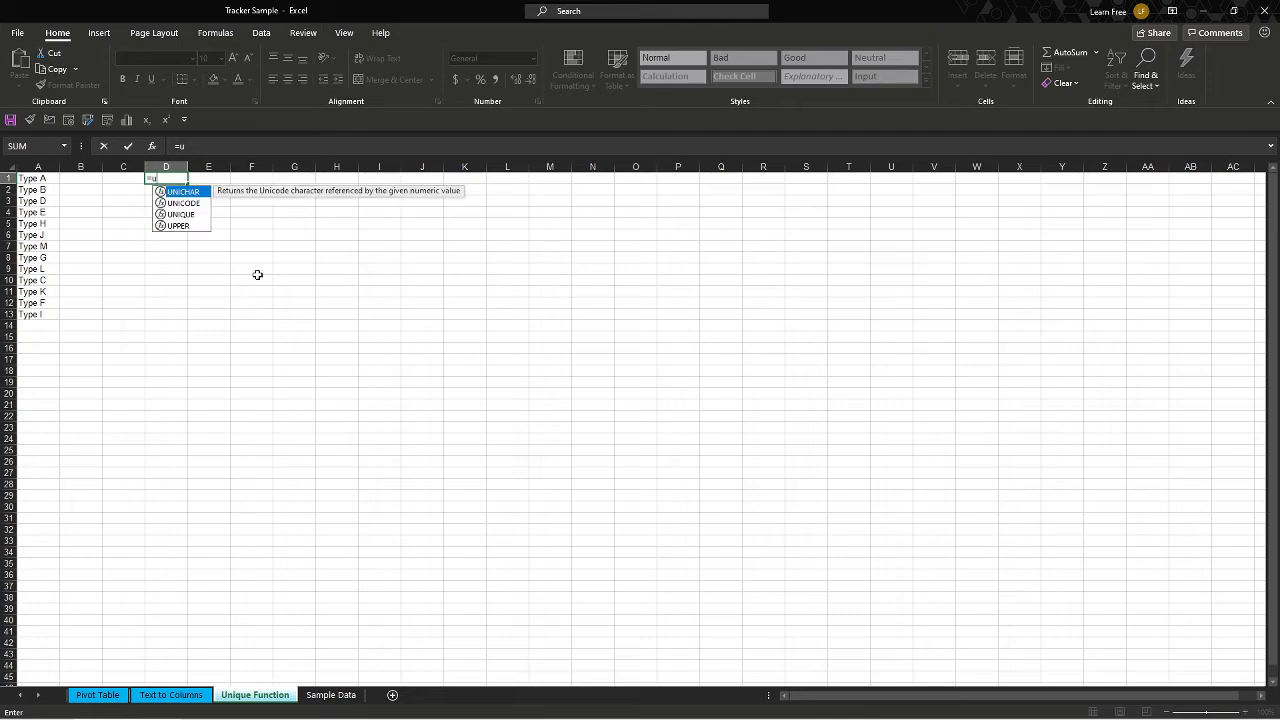
{"action": "type", "text": "niq"}
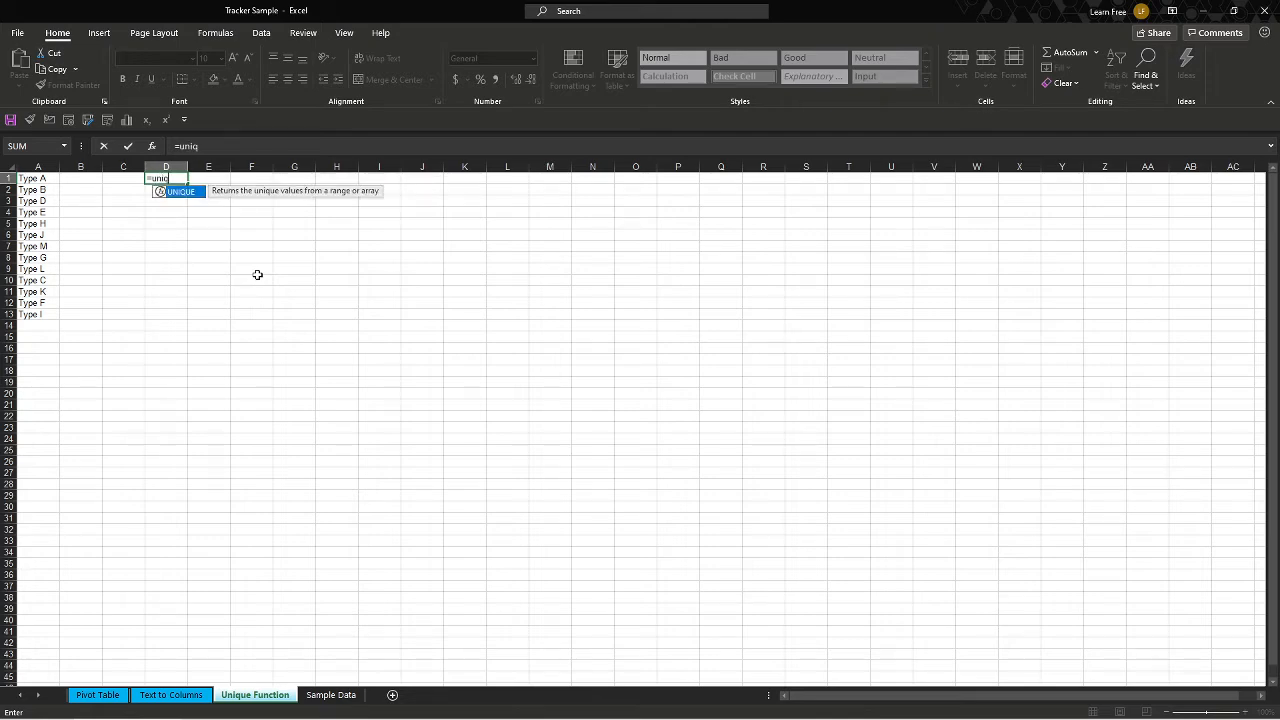
{"action": "key", "text": "Tab"}
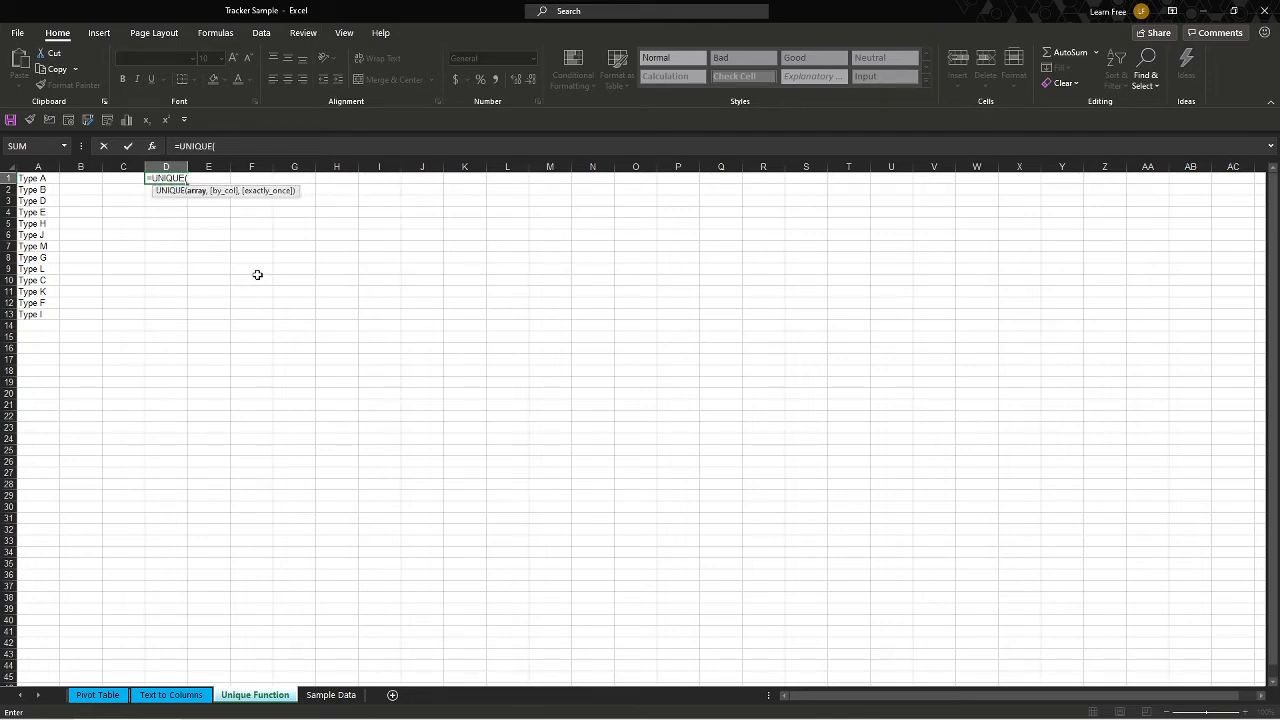
{"action": "left_click", "coordinate": [345, 695]}
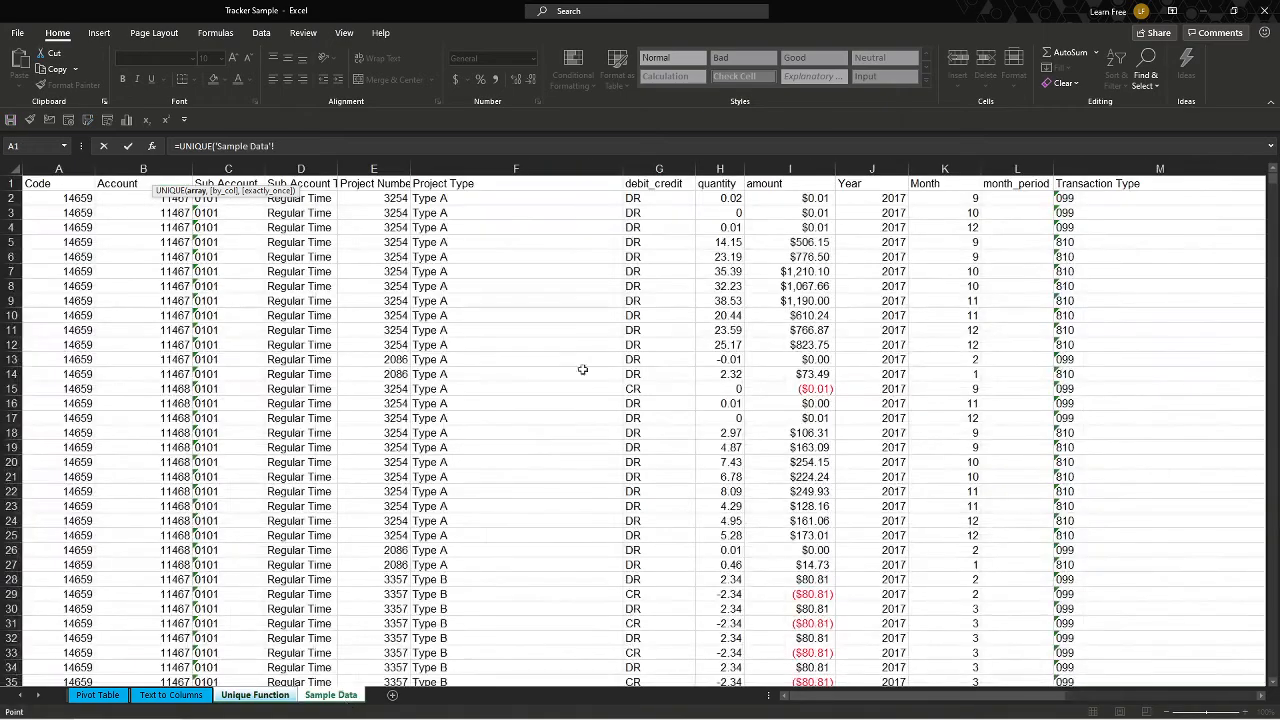
{"action": "left_click", "coordinate": [485, 195]}
{"action": "key", "text": "ctrl+shift+Down"}
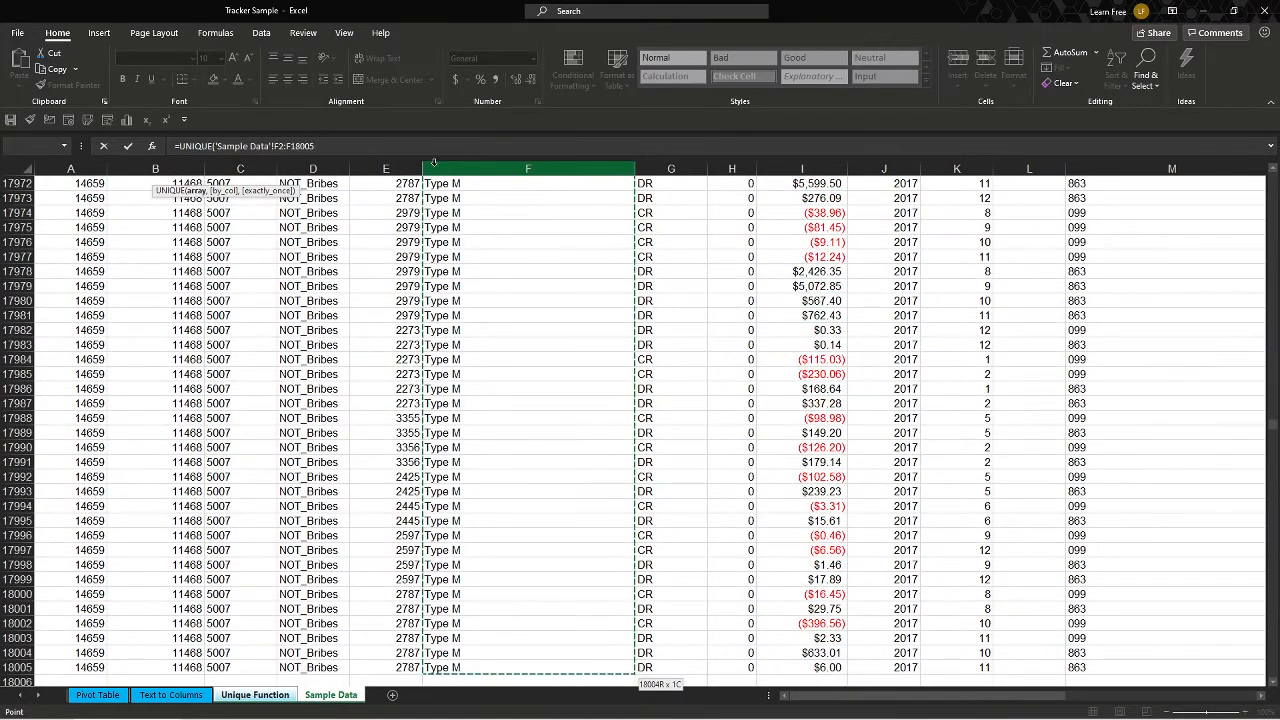
{"action": "key", "text": "Return"}
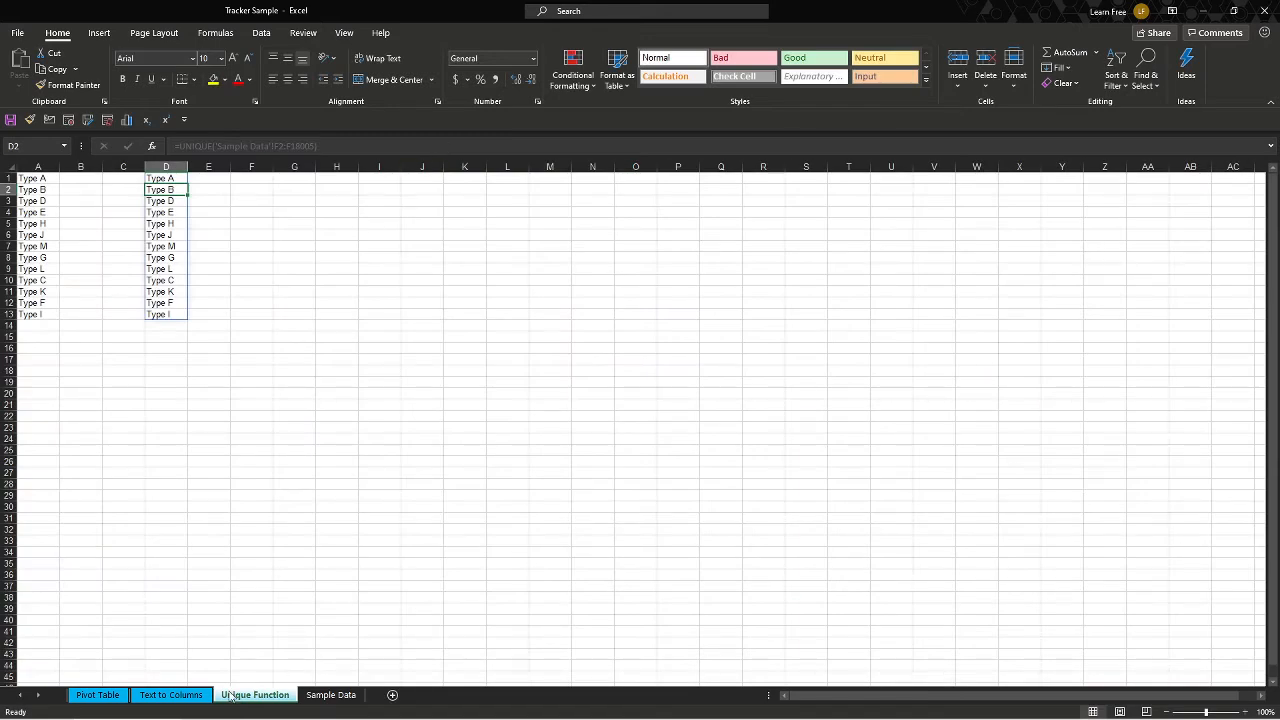
Copy the Project Type column from F1 to its last row on the Sample Data sheet.
{"action": "left_click", "coordinate": [195, 695]}
{"action": "left_click", "coordinate": [322, 696]}
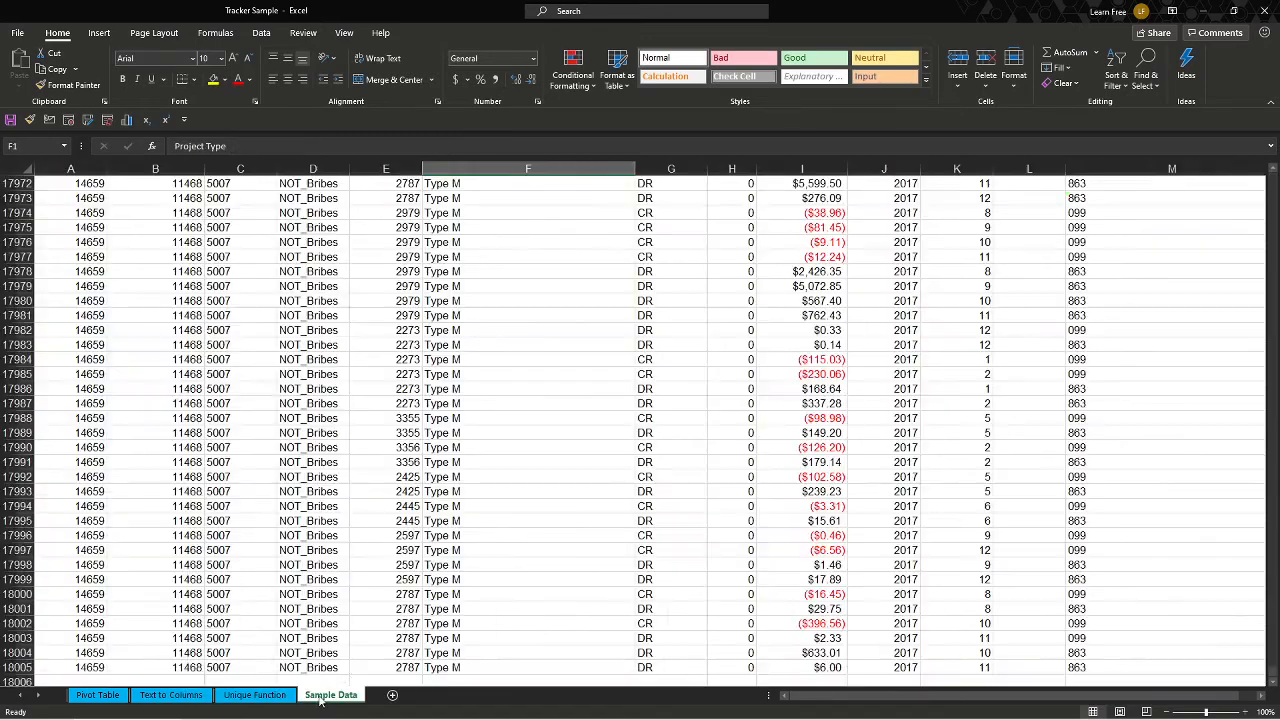
{"action": "left_click", "coordinate": [500, 196]}
{"action": "key", "text": "ctrl+Up"}
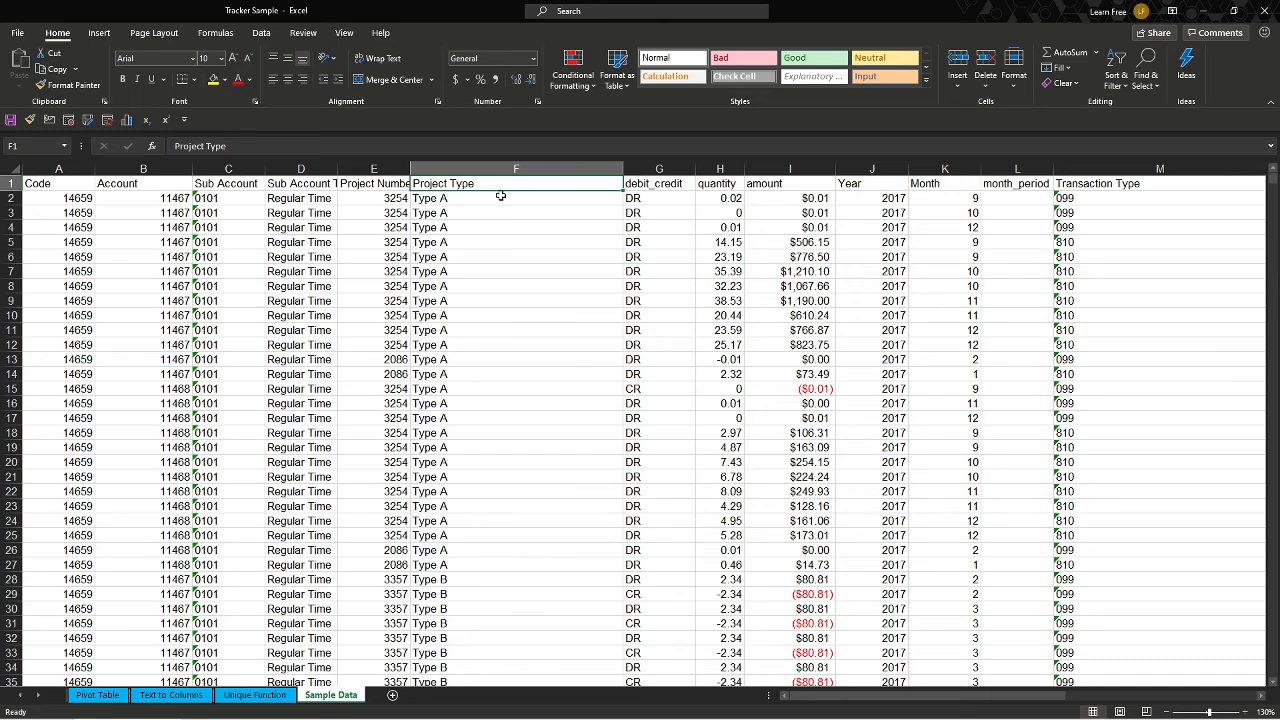
{"action": "key", "text": "ctrl+shift+Down"}
{"action": "key", "text": "ctrl+c"}
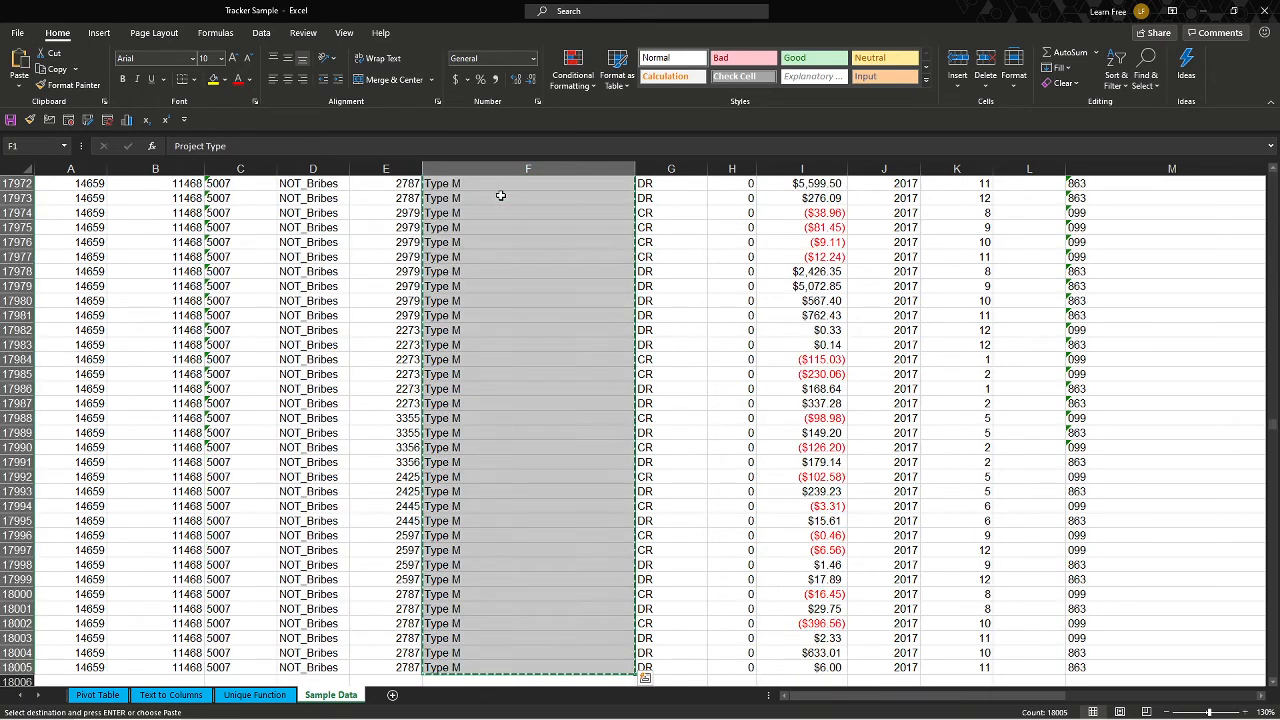
Paste the copied Project Type column into cell D1 of the Text to Columns sheet.
{"action": "key", "text": "ctrl+Page_Up"}
{"action": "key", "text": "ctrl+Page_Up"}
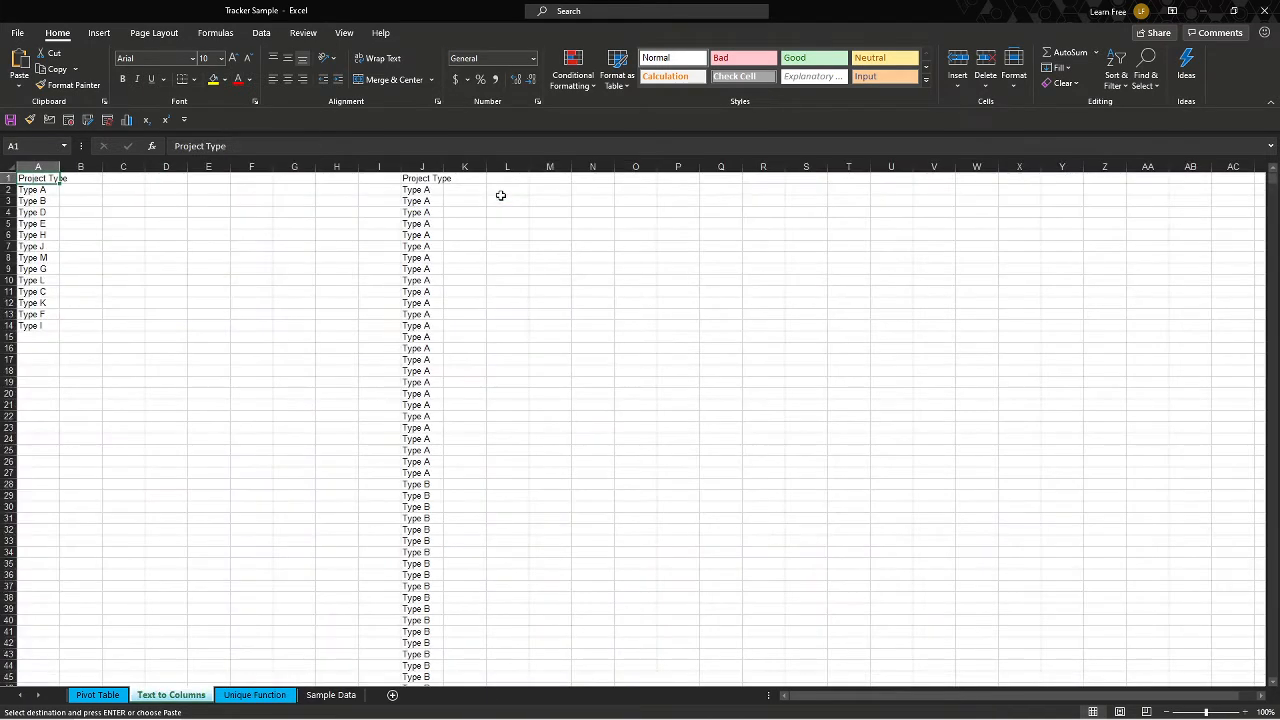
{"action": "key", "text": "Right"}
{"action": "key", "text": "Right"}
{"action": "key", "text": "Right"}
{"action": "key", "text": "ctrl+v"}
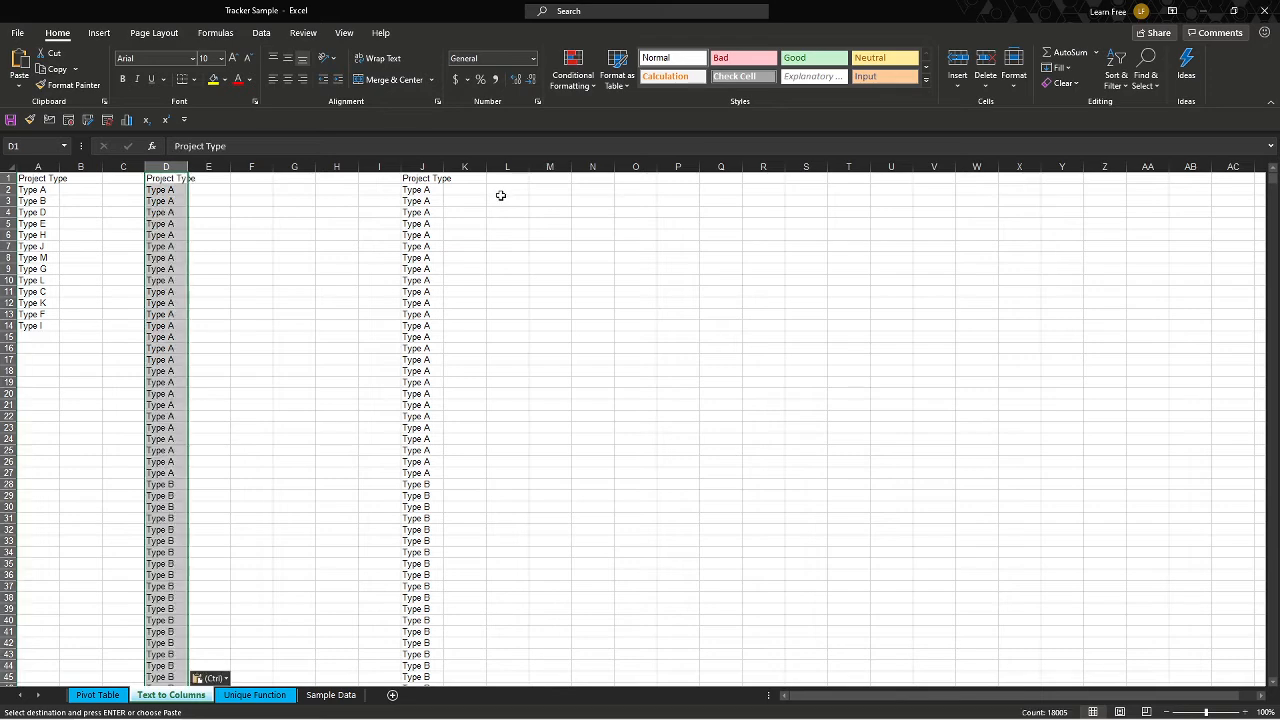
Remove duplicate values from the pasted Project Type list in column D.
{"action": "key", "text": "alt"}
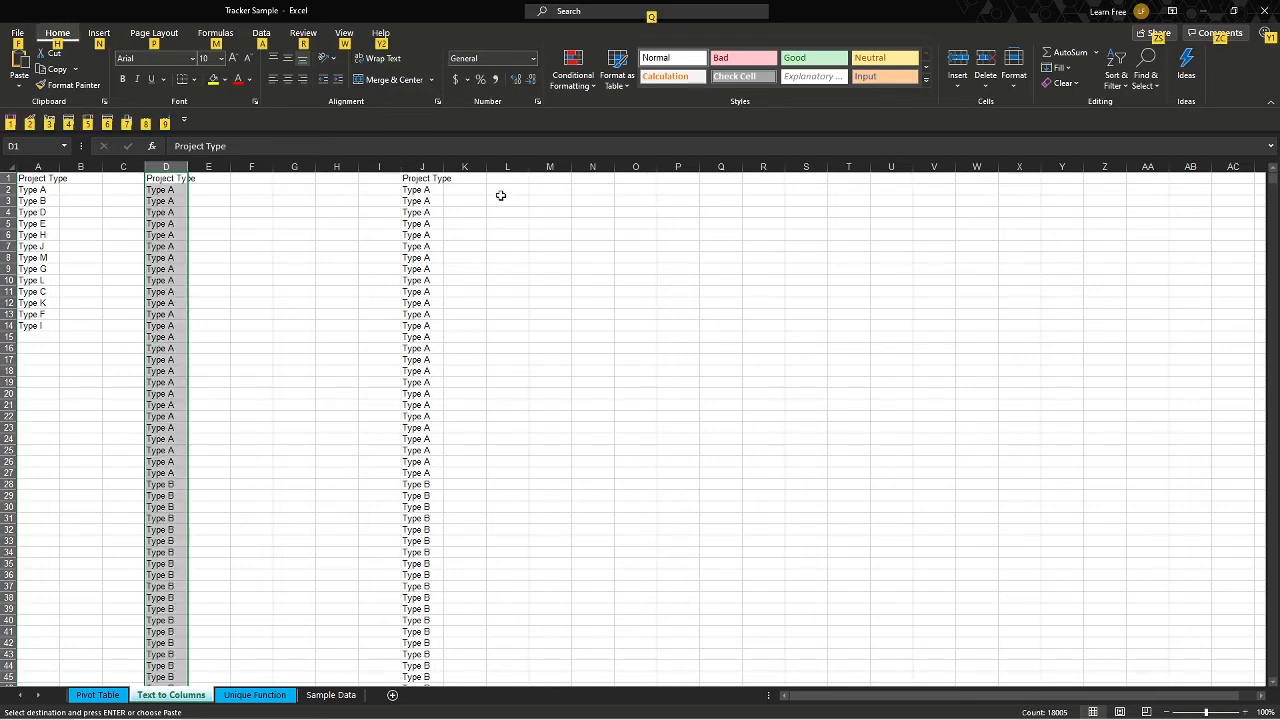
{"action": "key", "text": "a"}
{"action": "key", "text": "m"}
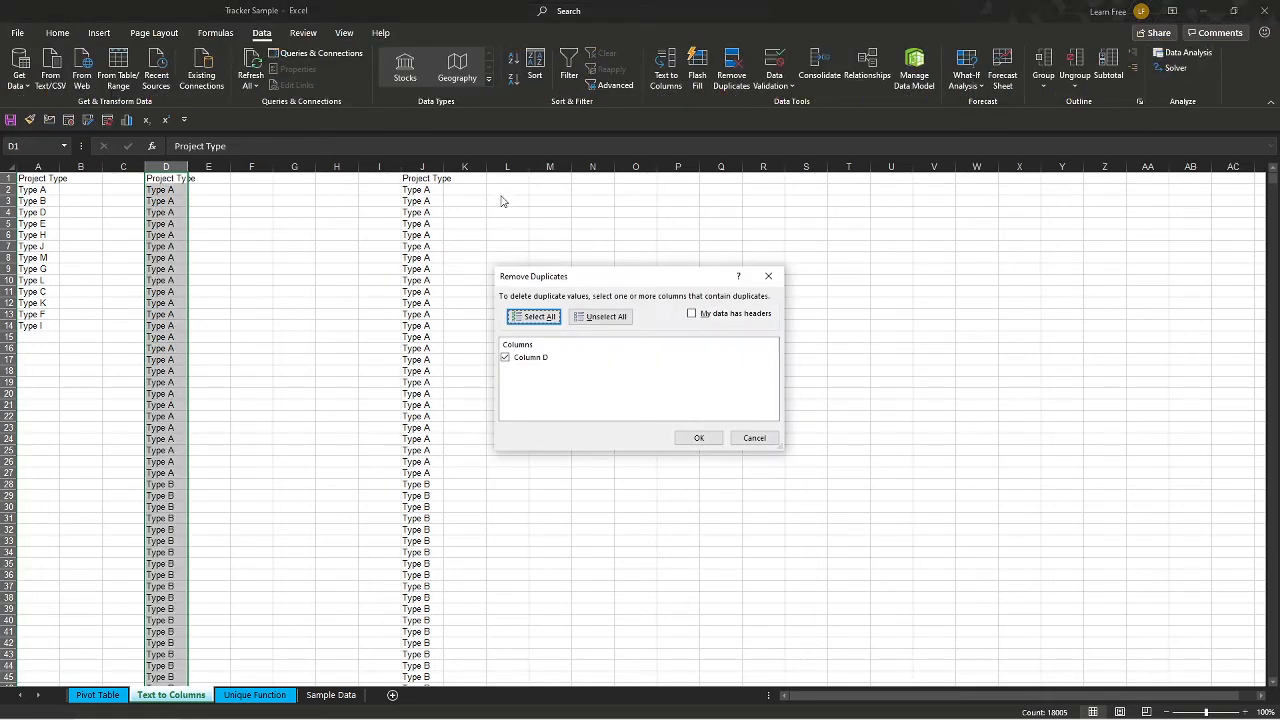
{"action": "key", "text": "Tab"}
{"action": "key", "text": "Tab"}
{"action": "key", "text": "Return"}
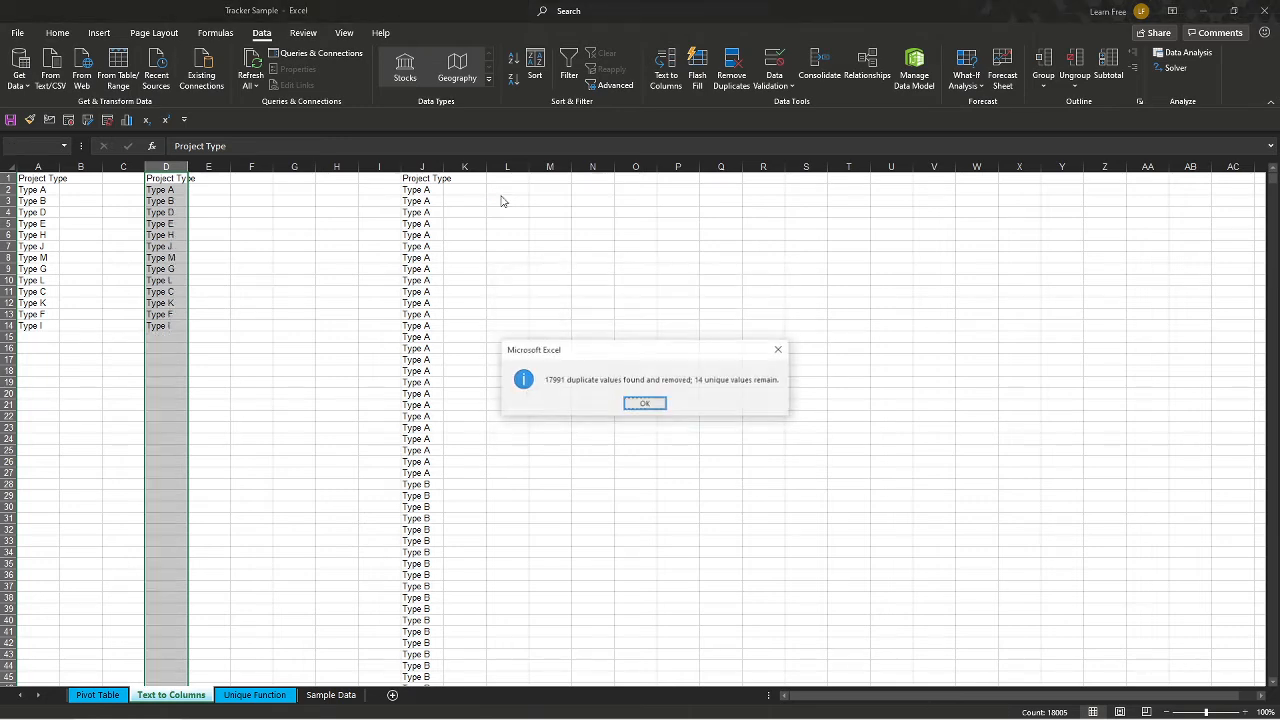
{"action": "key", "text": "Return"}
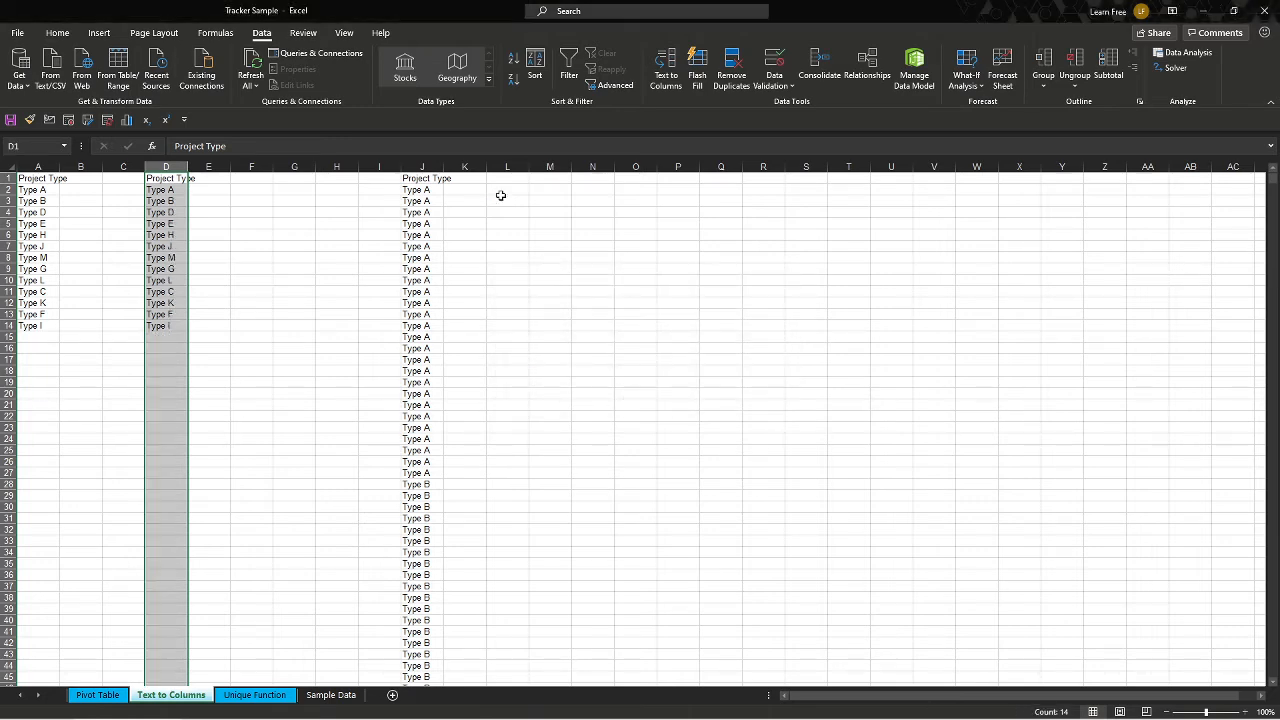
Insert a new pivot table from the Sample Data sheet on a new worksheet.
{"action": "key", "text": "ctrl+Page_Up"}
{"action": "key", "text": "ctrl+Page_Down"}
{"action": "key", "text": "ctrl+Page_Down"}
{"action": "key", "text": "ctrl+Page_Down"}
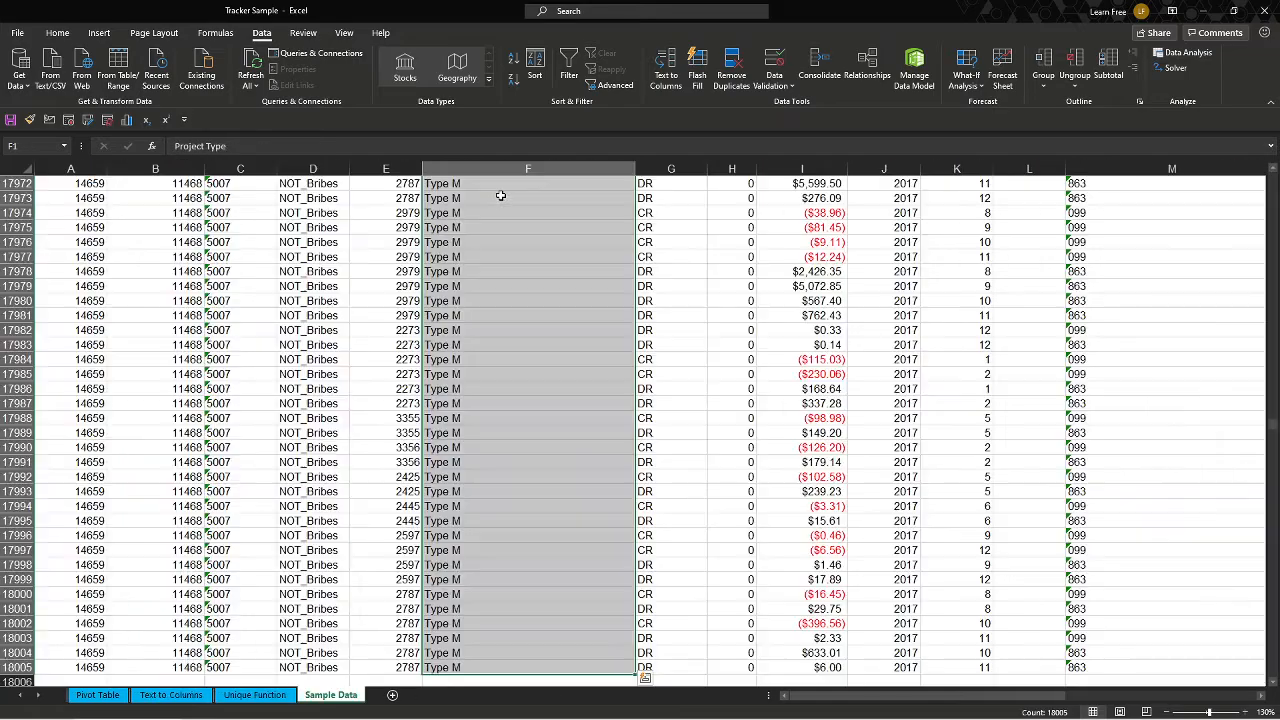
{"action": "left_click", "coordinate": [344, 271]}
{"action": "key", "text": "alt"}
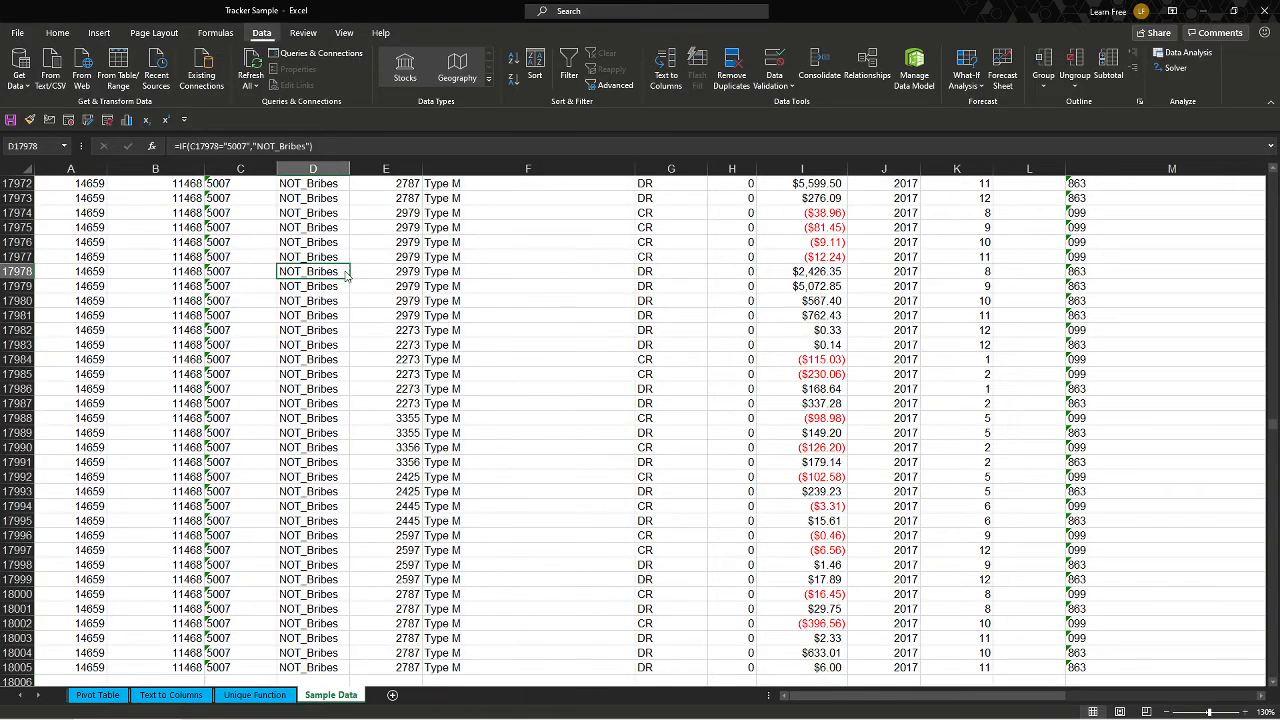
{"action": "key", "text": "n"}
{"action": "key", "text": "v"}
{"action": "key", "text": "Return"}
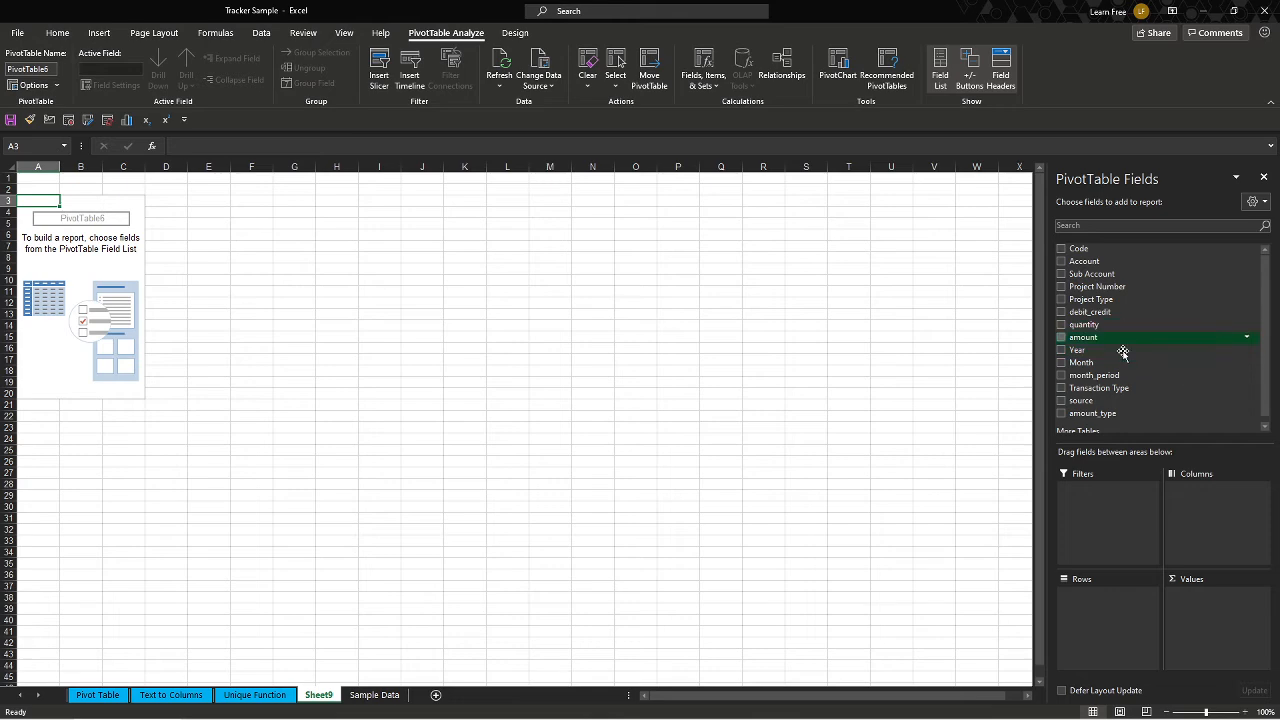
Add the Project Type field to the pivot table's Rows area.
{"action": "left_click_drag", "start_coordinate": [1122, 300], "coordinate": [1097, 648]}
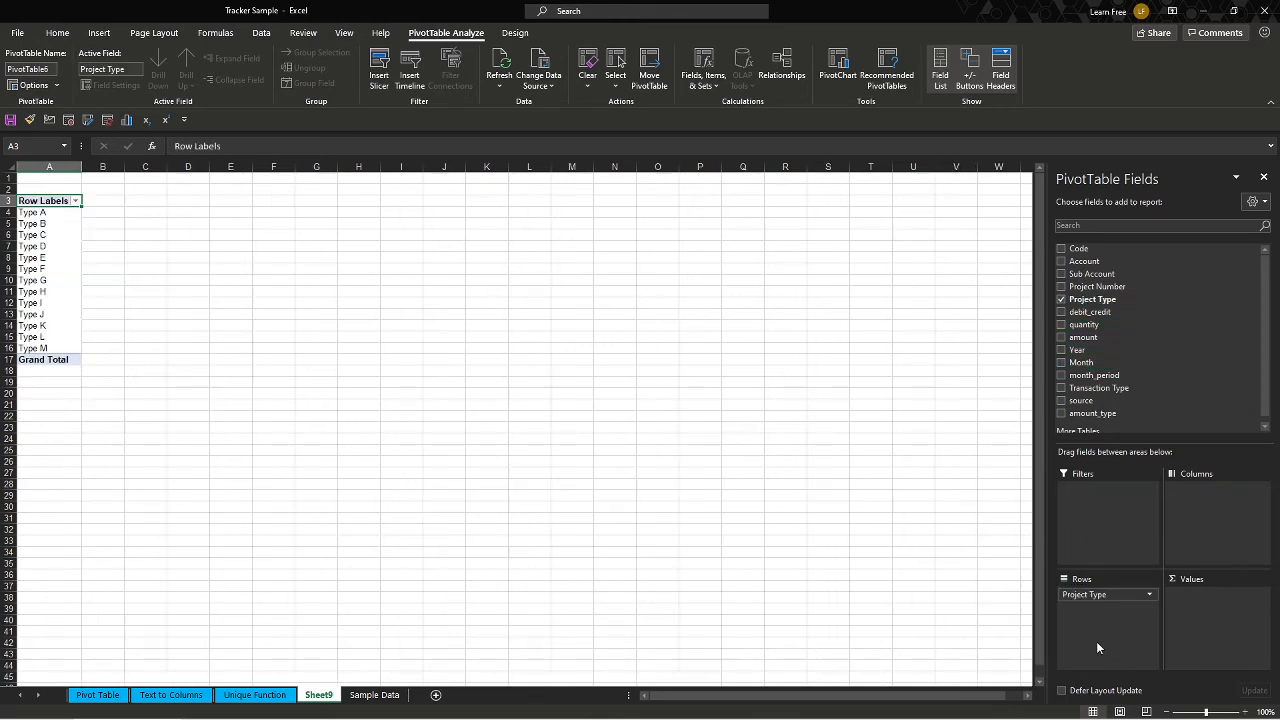
{"action": "left_click", "coordinate": [655, 359]}
{"action": "left_click", "coordinate": [354, 284]}
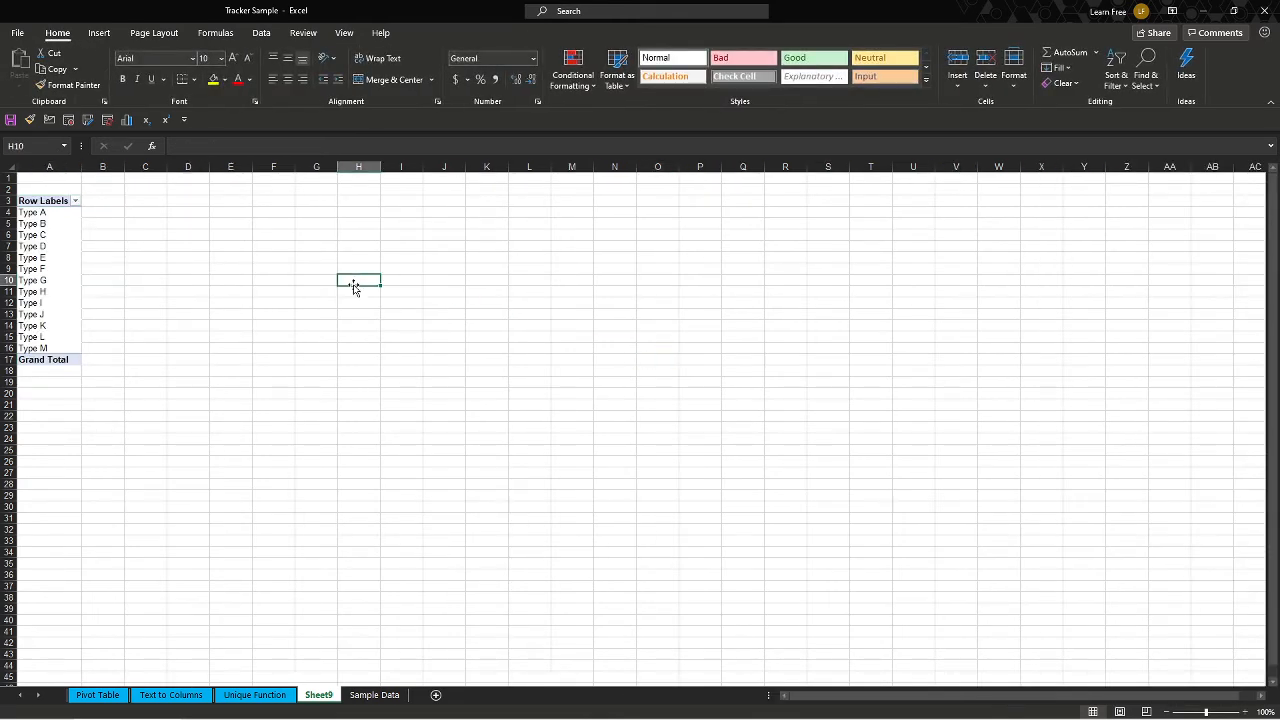
{"action": "left_click", "coordinate": [350, 269]}
Open the Unique Function sheet and inspect the UNIQUE formula results in column D.
{"action": "left_click", "coordinate": [250, 694]}
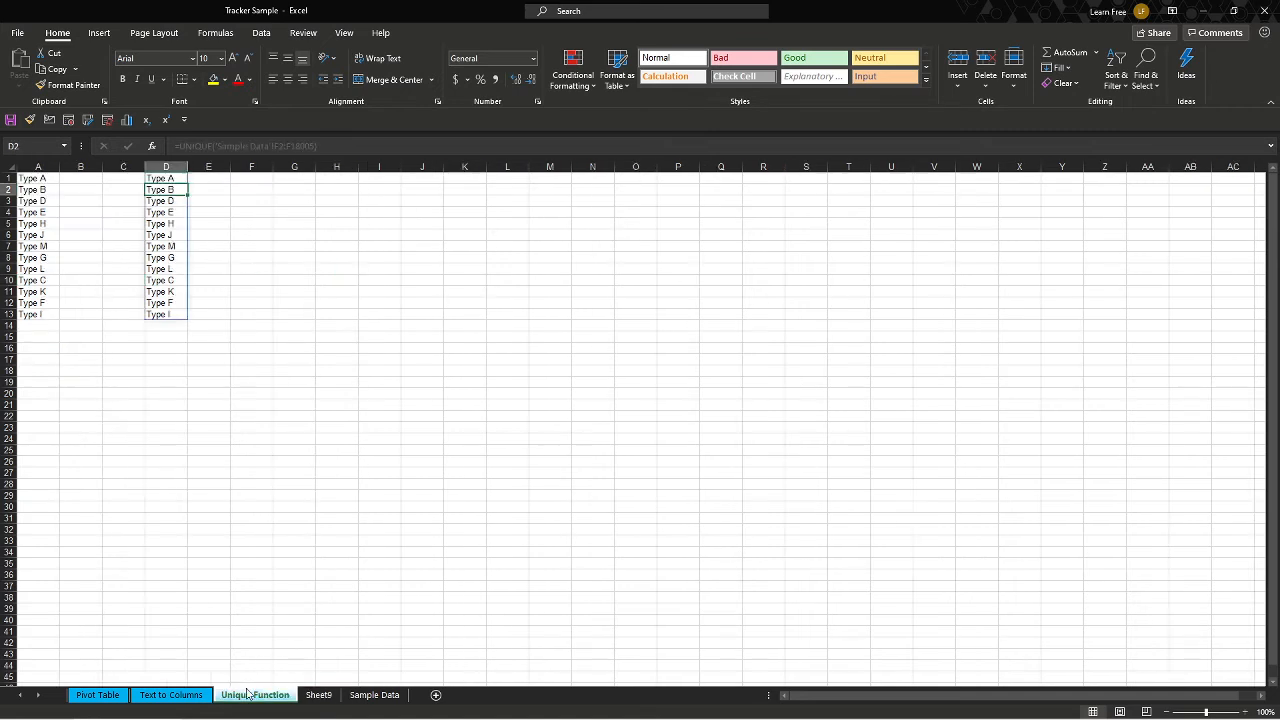
{"action": "left_click", "coordinate": [232, 226]}
{"action": "left_click", "coordinate": [165, 192]}
{"action": "left_click", "coordinate": [210, 181]}
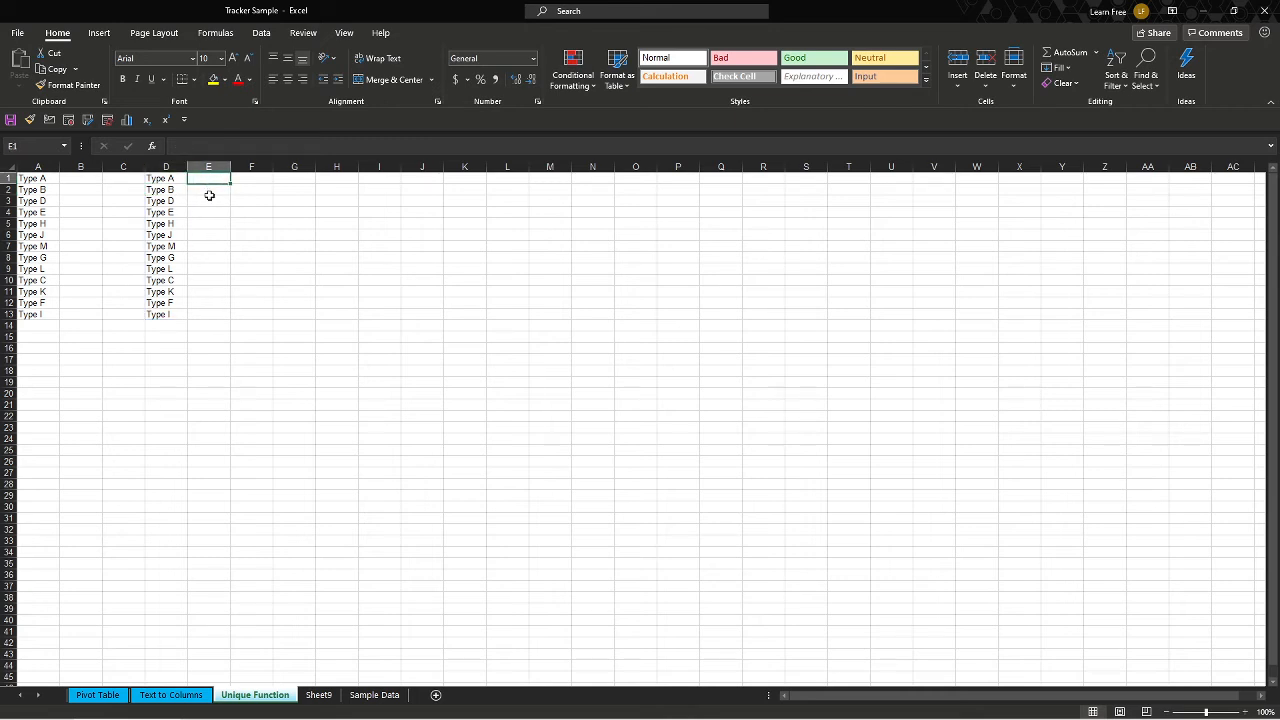
Try to paste the UNIQUE results in D1:D13 back over themselves as values.
{"action": "left_click_drag", "start_coordinate": [171, 178], "coordinate": [175, 312]}
{"action": "key", "text": "ctrl+c"}
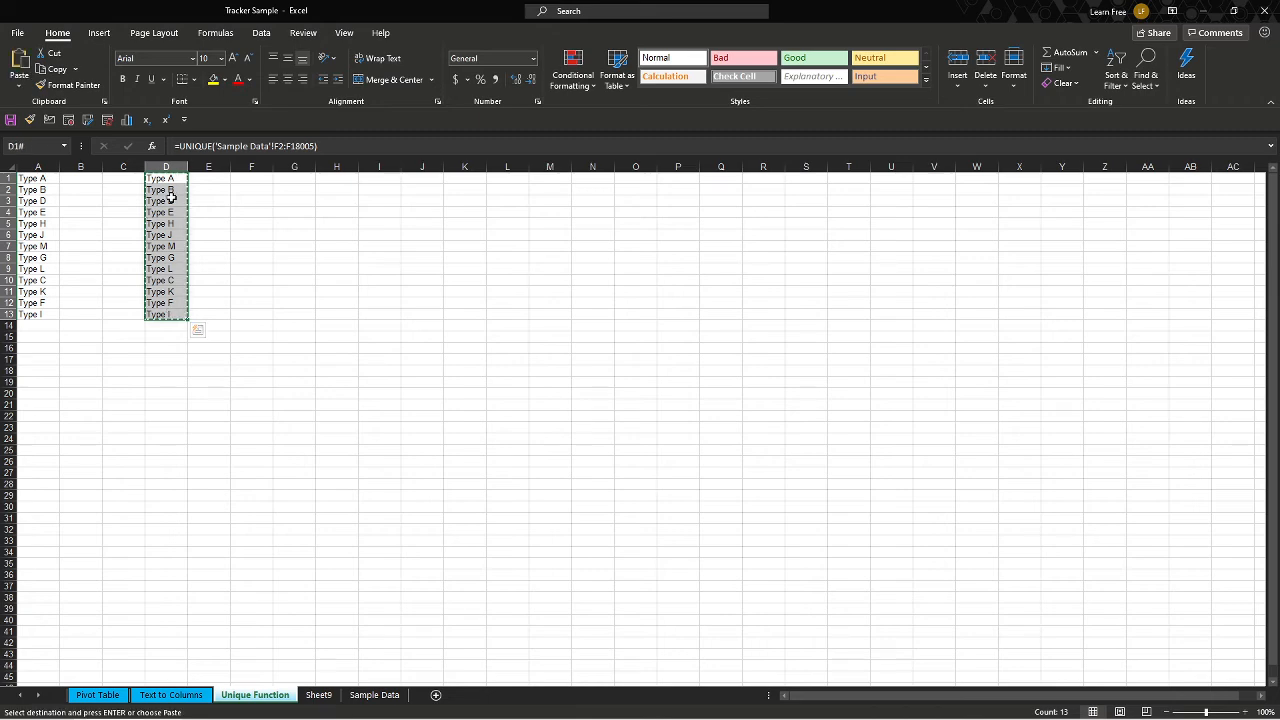
{"action": "right_click", "coordinate": [158, 185]}
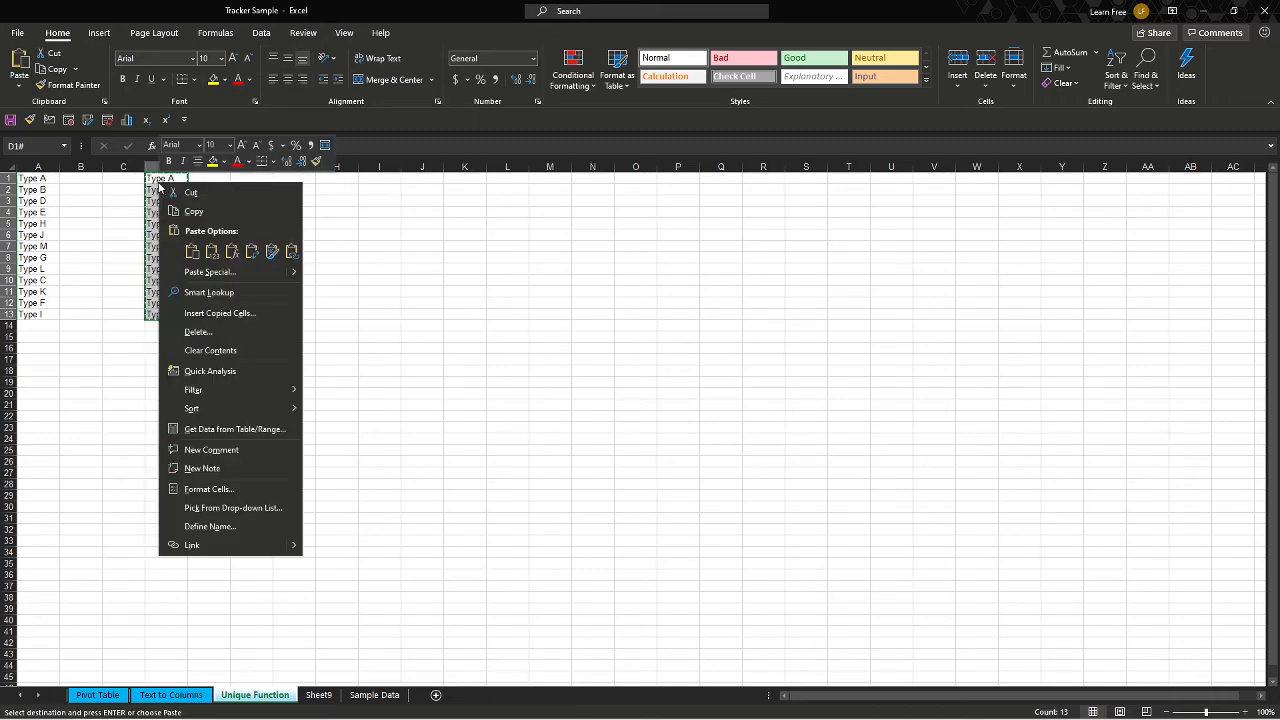
{"action": "left_click", "coordinate": [211, 251]}
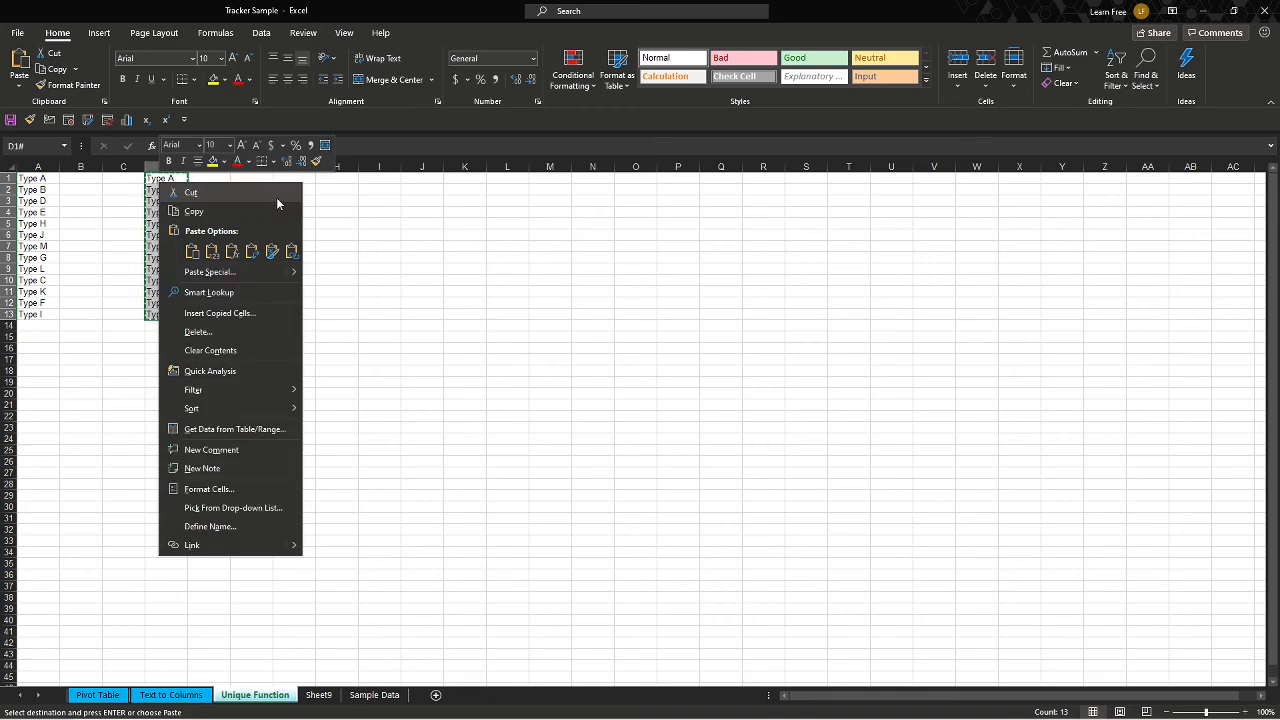
{"action": "left_click", "coordinate": [361, 207]}
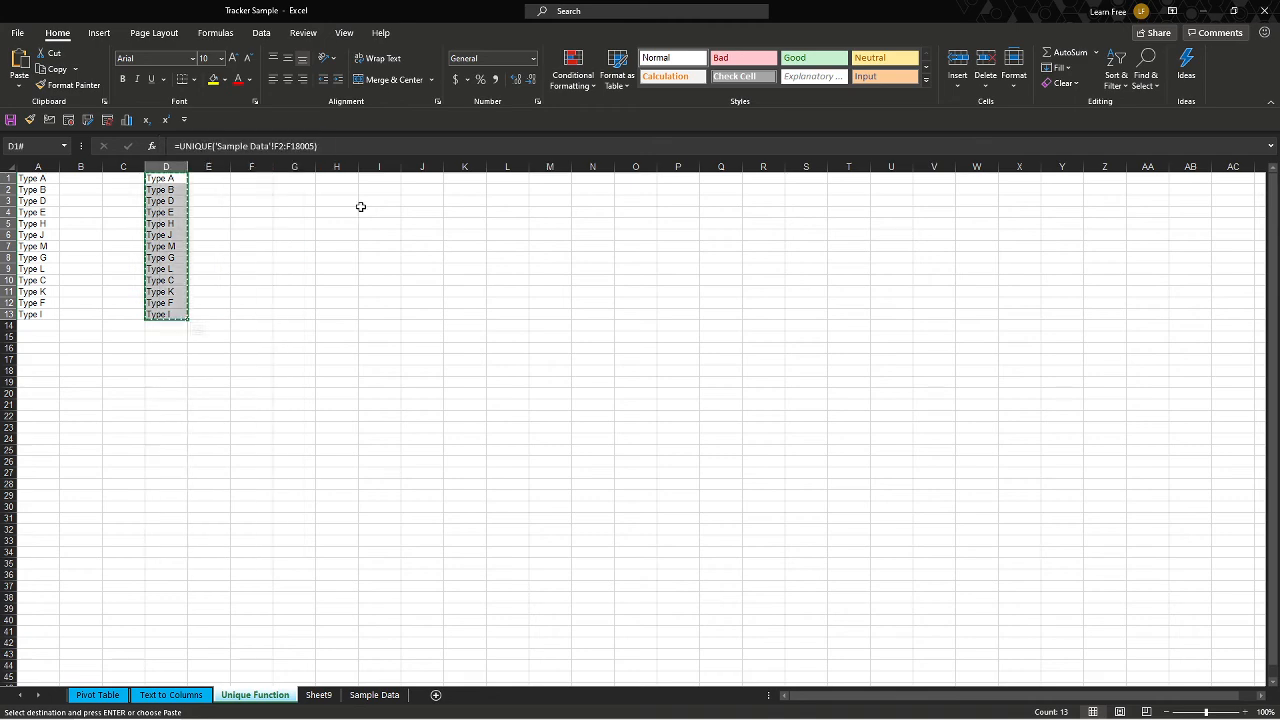
{"action": "key", "text": "Escape"}
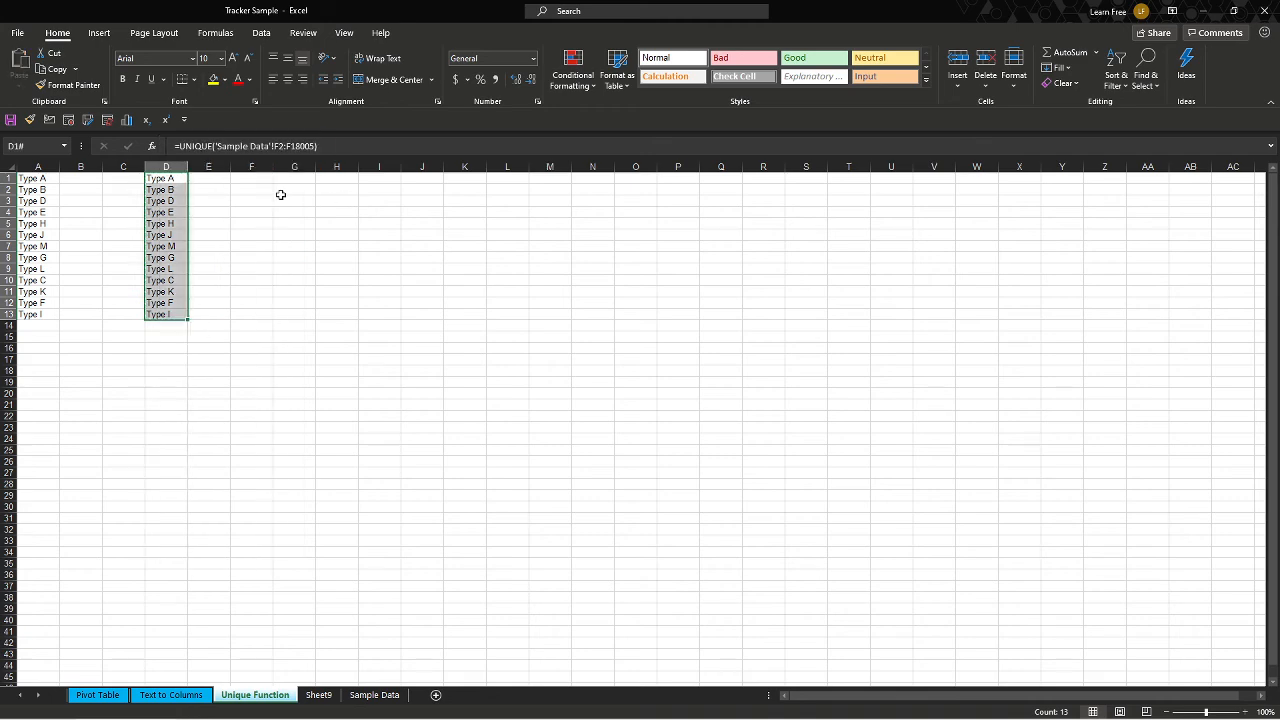
Copy the UNIQUE results from D1 down and paste them in place as values, replacing the formula.
{"action": "left_click", "coordinate": [175, 180]}
{"action": "key", "text": "ctrl+shift+Down"}
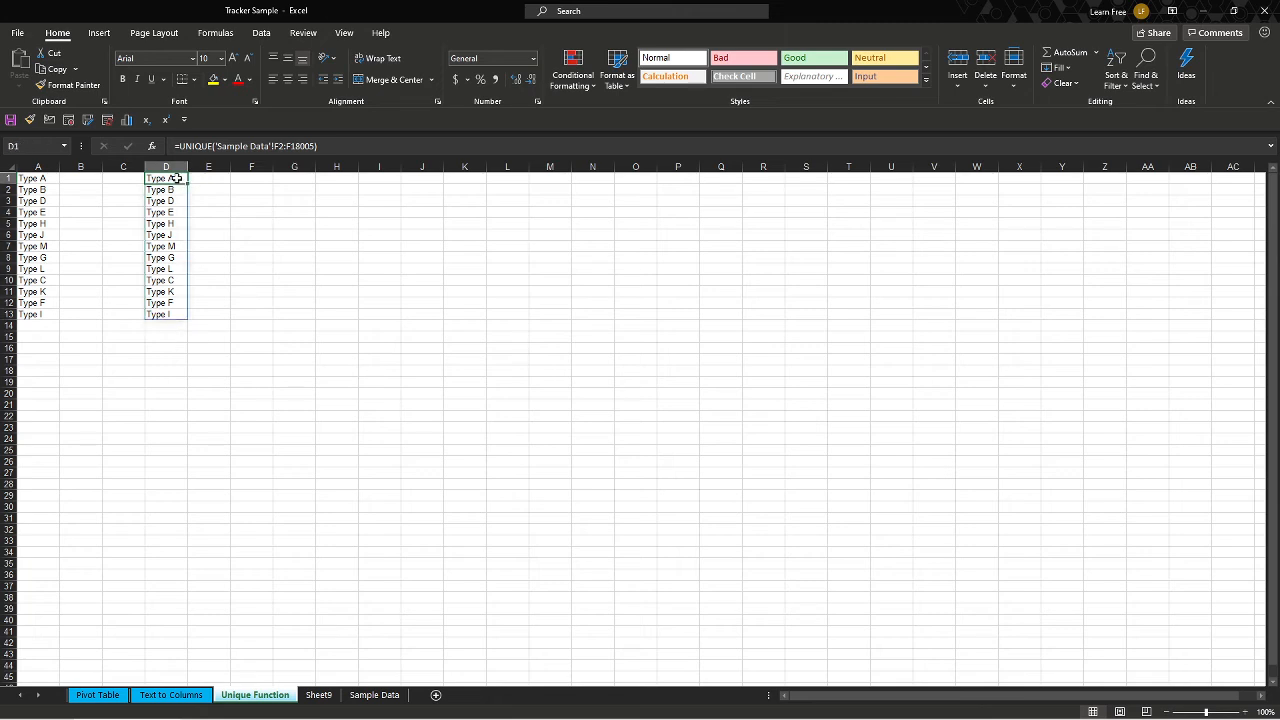
{"action": "key", "text": "ctrl+c"}
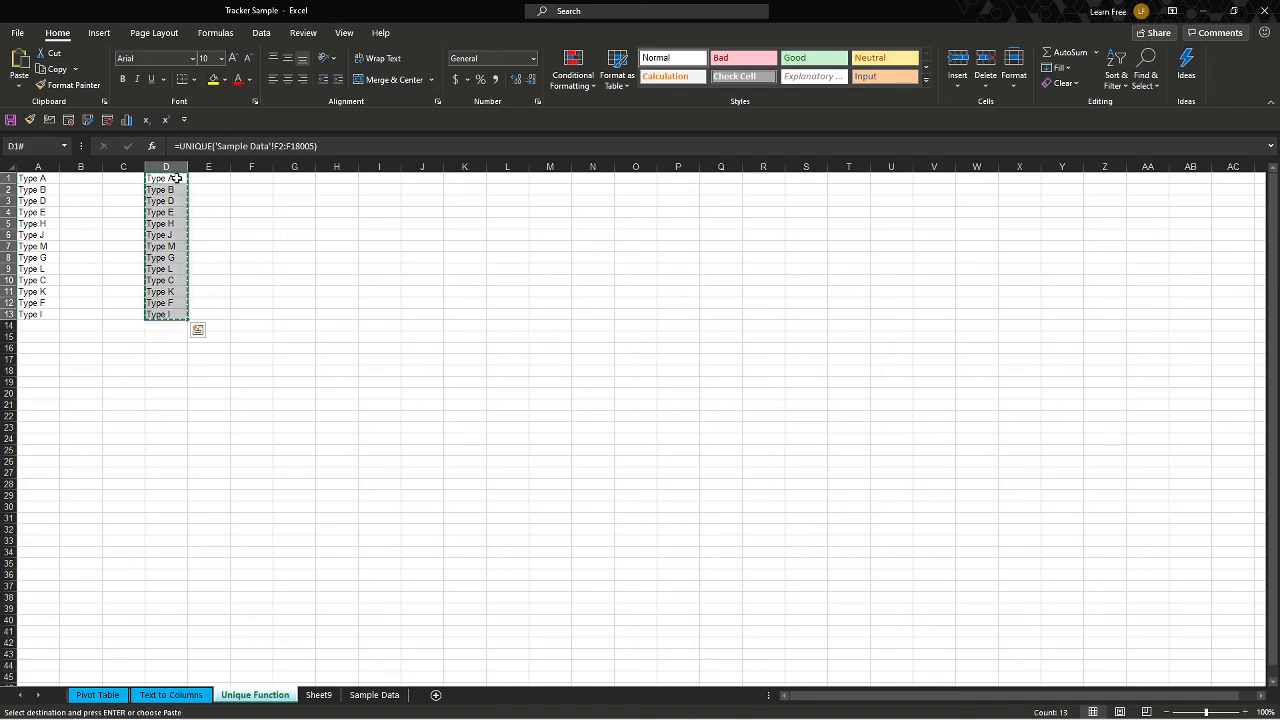
{"action": "right_click", "coordinate": [176, 179]}
{"action": "left_click", "coordinate": [225, 255]}
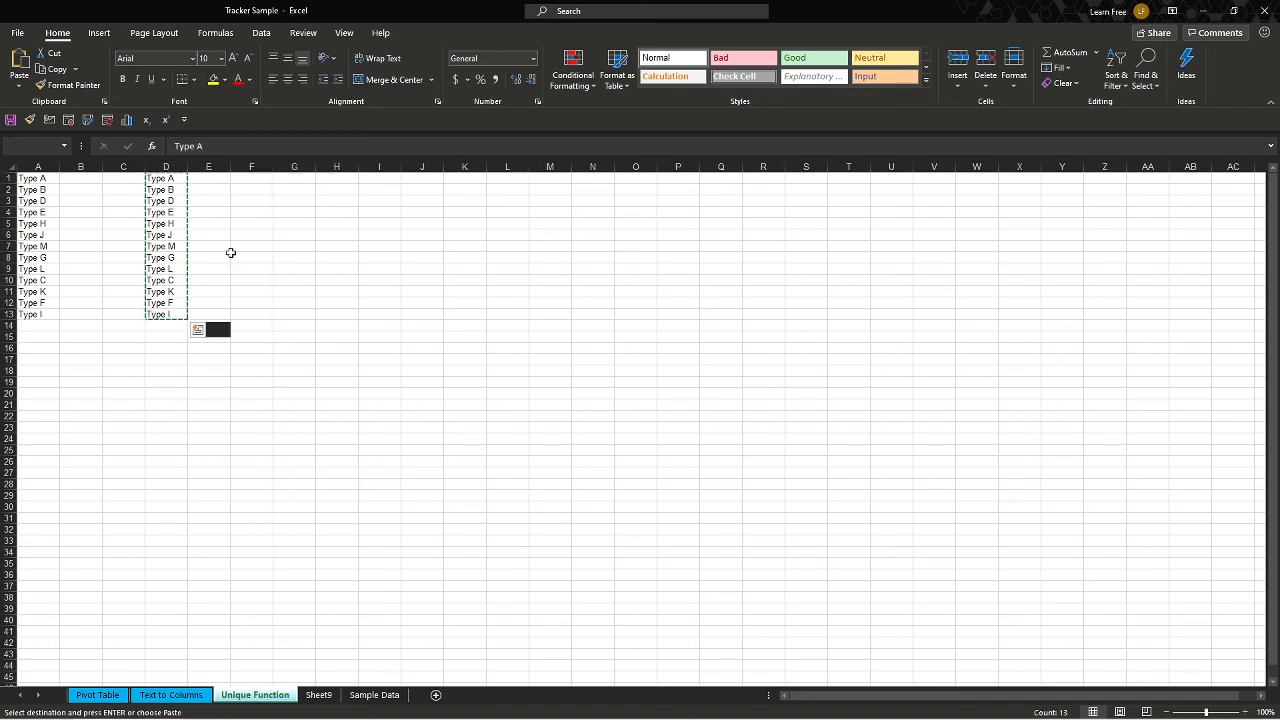
{"action": "key", "text": "Escape"}
{"action": "left_click", "coordinate": [176, 178]}
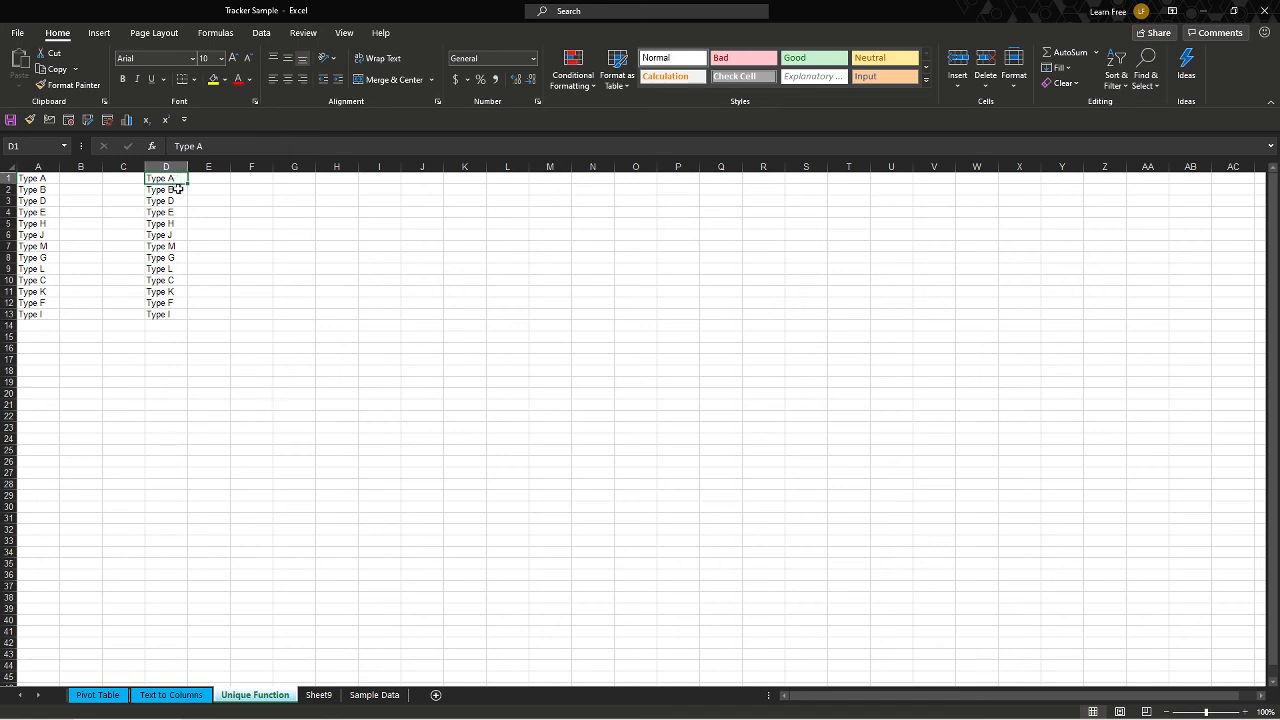
{"action": "left_click", "coordinate": [178, 190]}
{"action": "left_click", "coordinate": [178, 180]}
{"action": "left_click", "coordinate": [206, 186]}
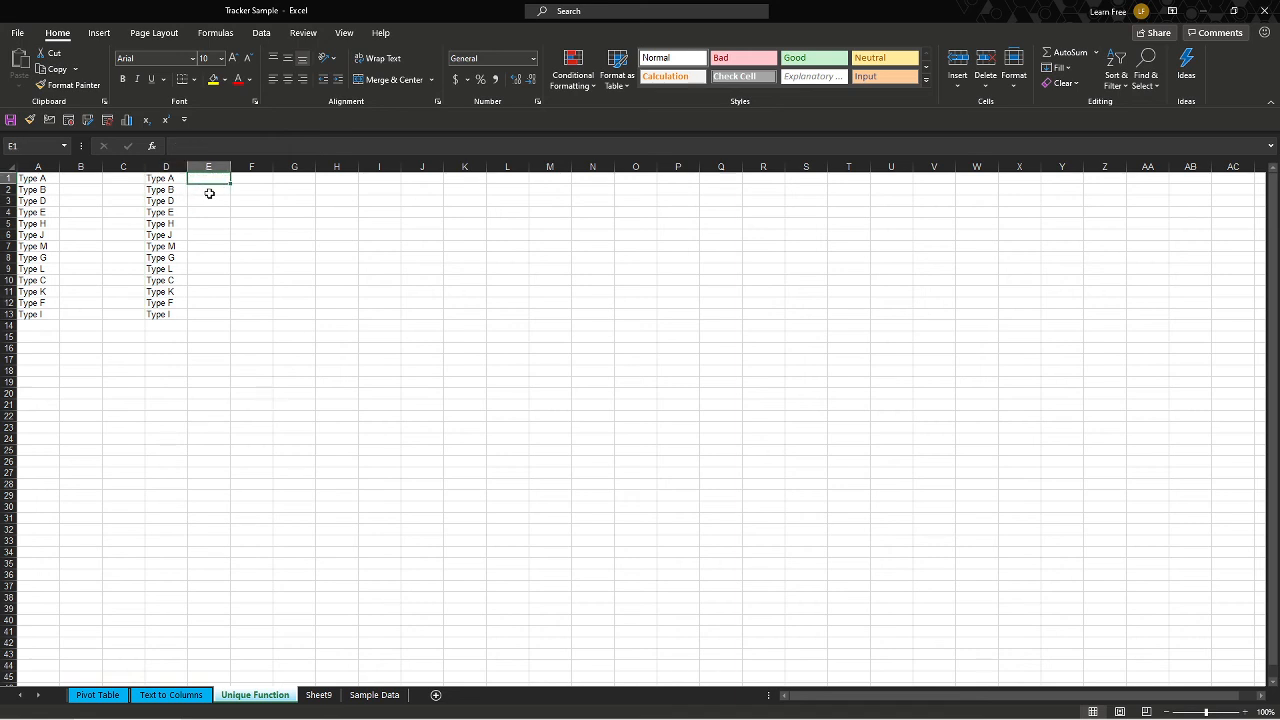